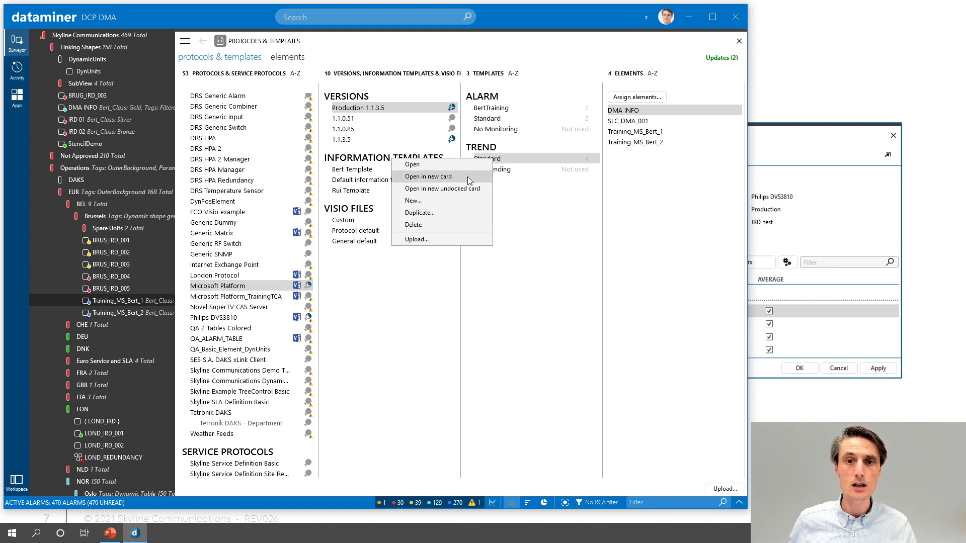
# Create a trend template named BertTraining for the Microsoft Platform protocol, version Production:1.1.3.5
pyautogui.click(521, 184)
pyautogui.rightClick(496, 173)
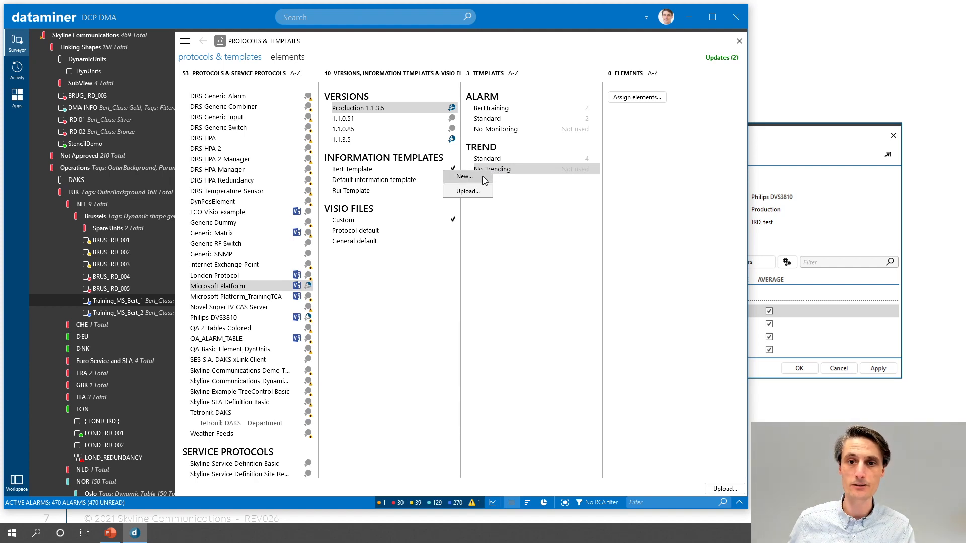
pyautogui.click(482, 176)
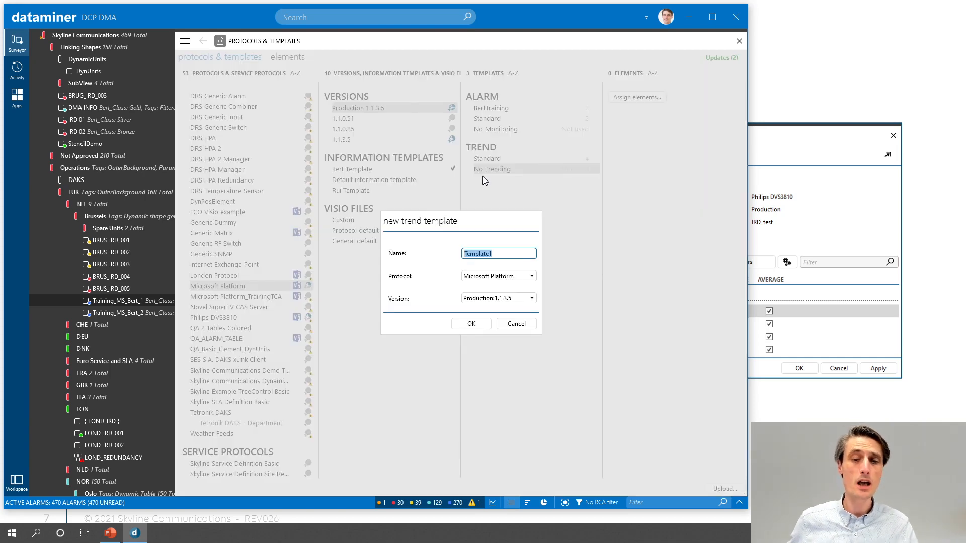
pyautogui.write('BertTraining')
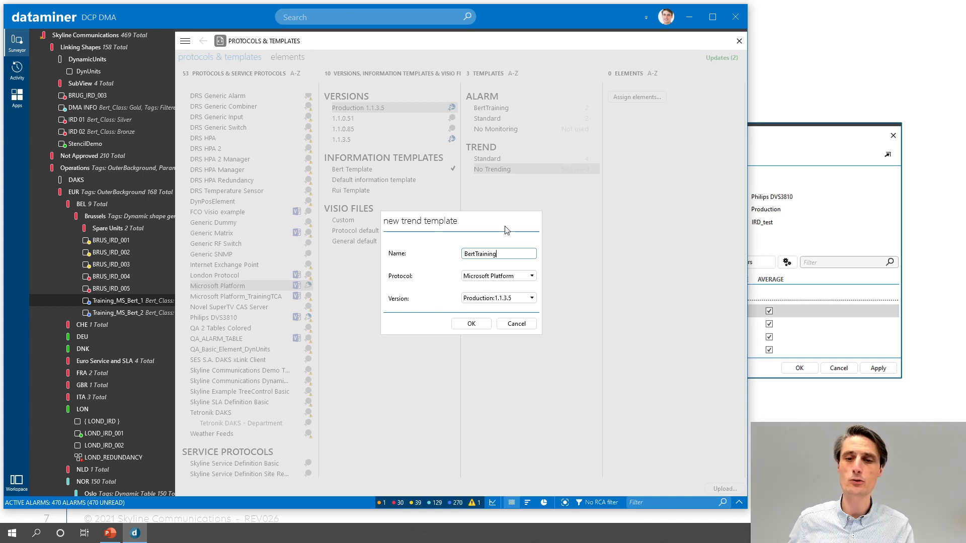
pyautogui.click(471, 325)
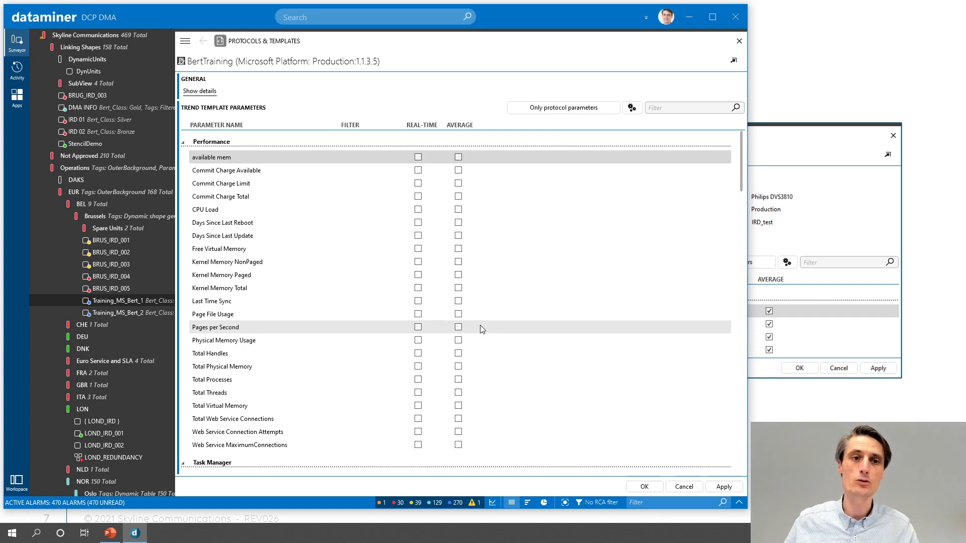
# Enable both real-time and average trending for the CPU Load parameter and save the BertTraining trend template
pyautogui.click(201, 92)
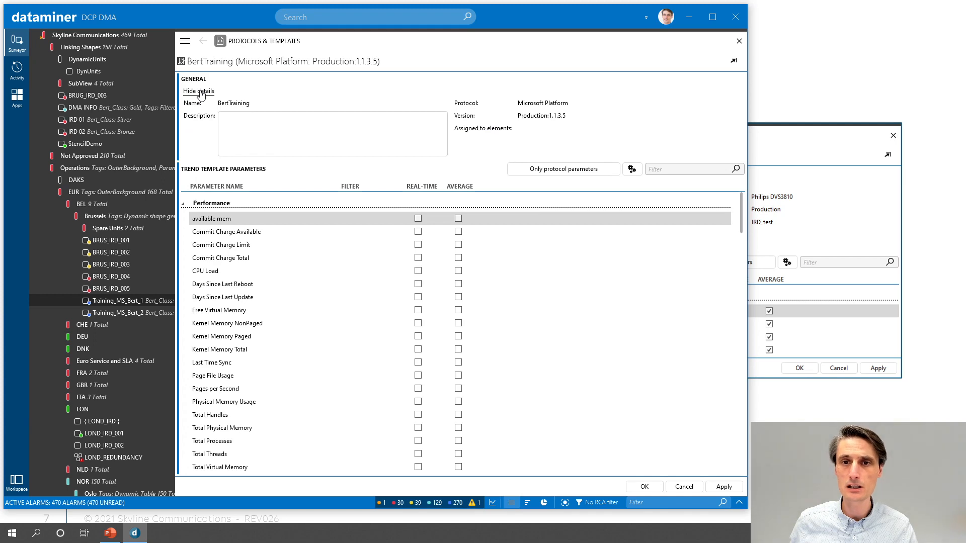
pyautogui.click(204, 92)
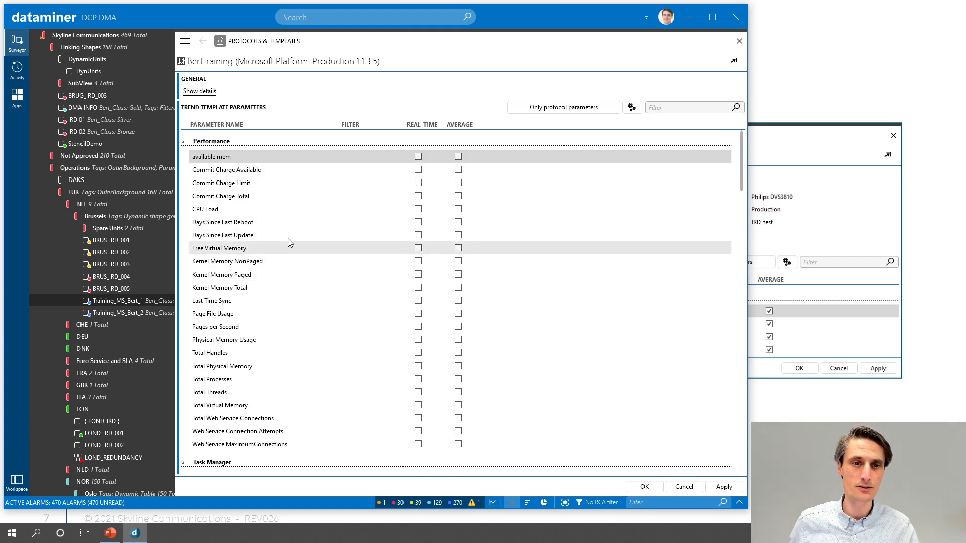
pyautogui.click(200, 210)
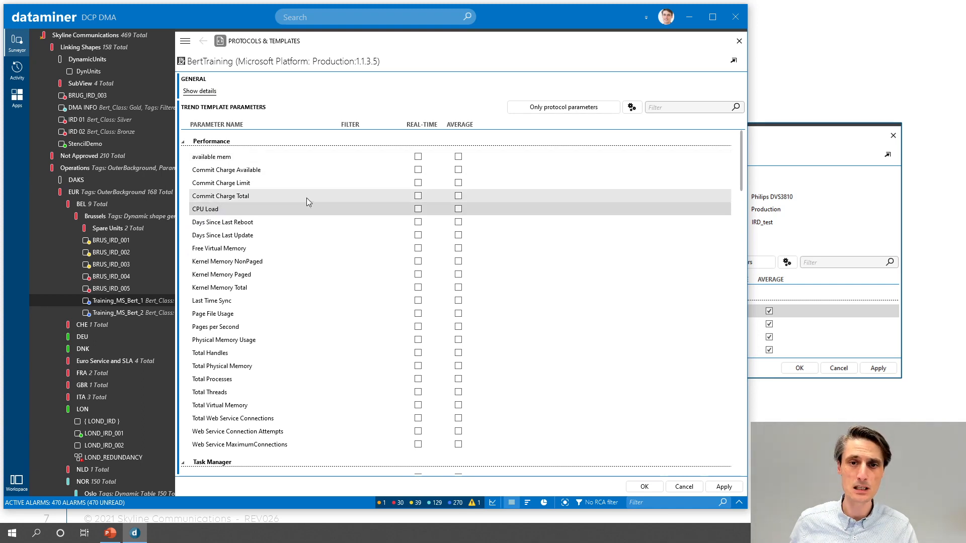
pyautogui.click(417, 209)
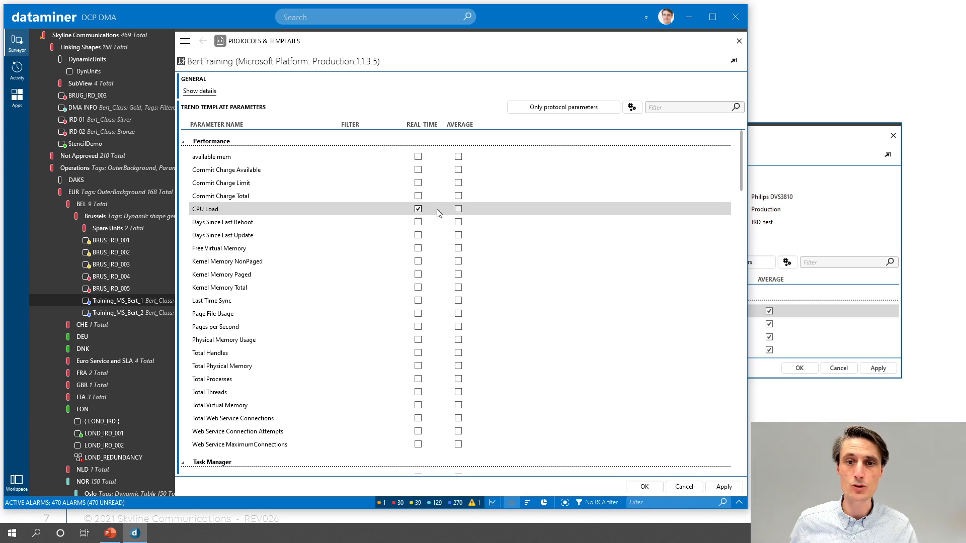
pyautogui.click(458, 208)
pyautogui.click(418, 208)
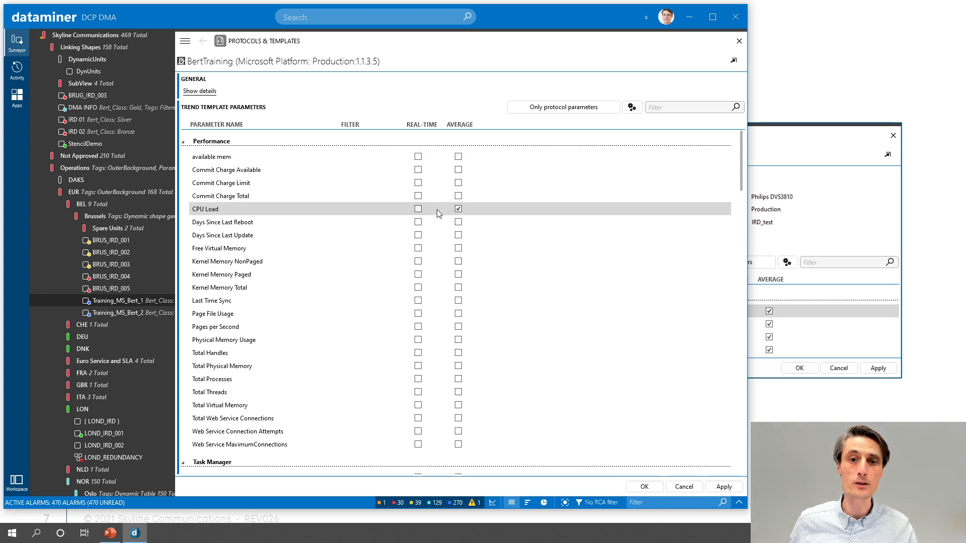
pyautogui.click(458, 209)
pyautogui.click(418, 209)
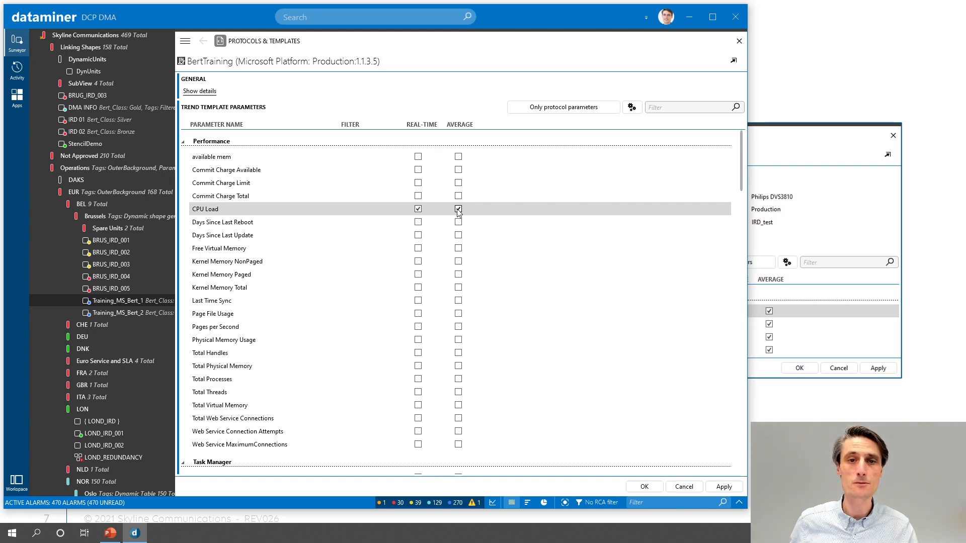
pyautogui.click(652, 488)
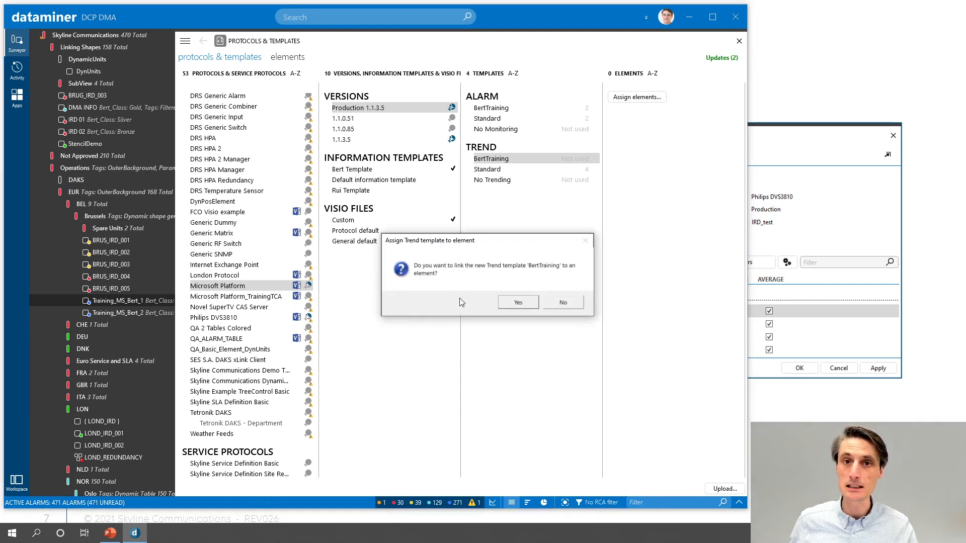
# Link the new BertTraining trend template to the elements Training_MS_Bert_1 and Training_MS_Bert_2
pyautogui.click(520, 305)
pyautogui.click(378, 277)
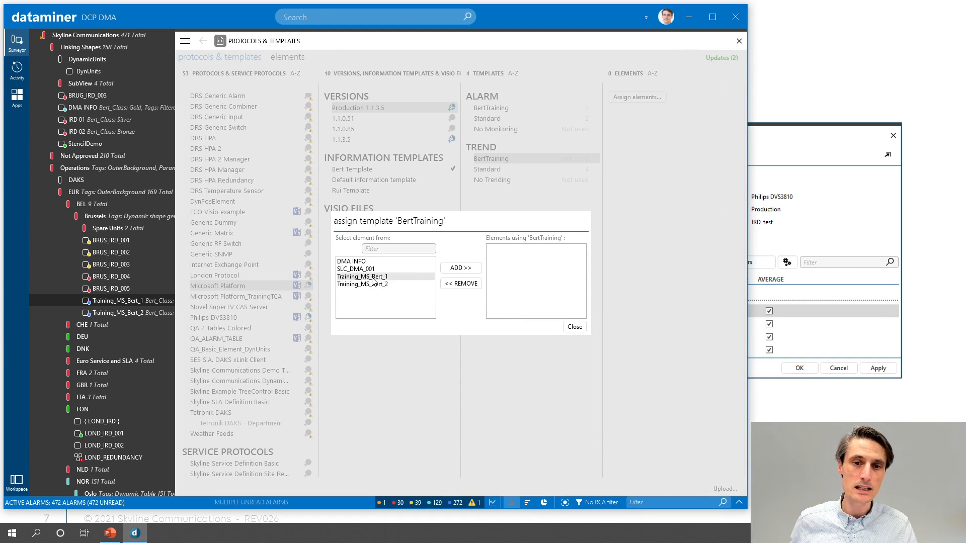
pyautogui.click(459, 268)
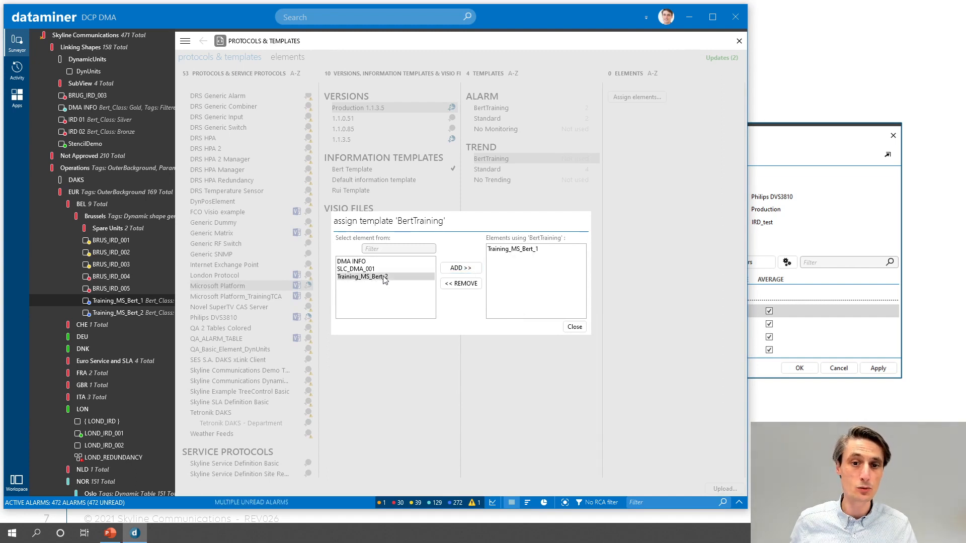
pyautogui.click(459, 268)
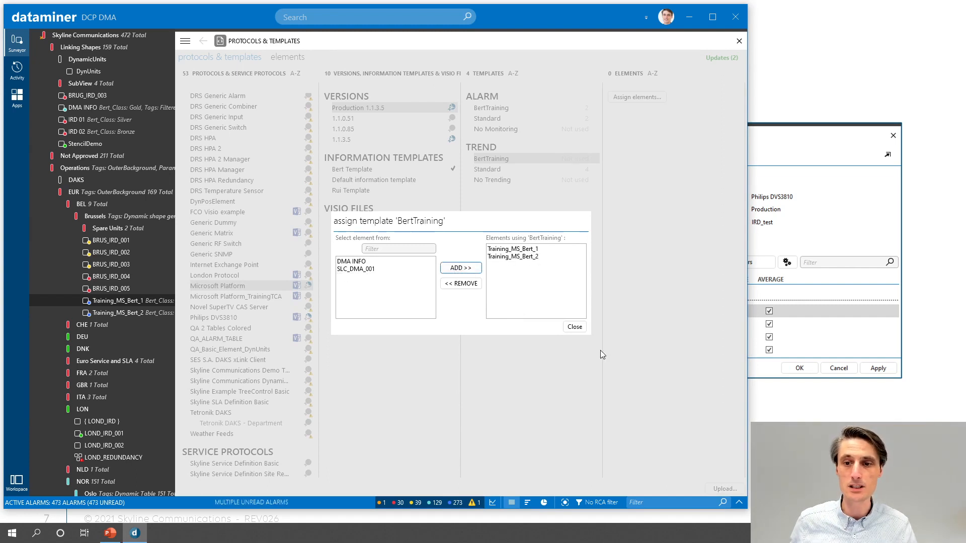
pyautogui.click(574, 328)
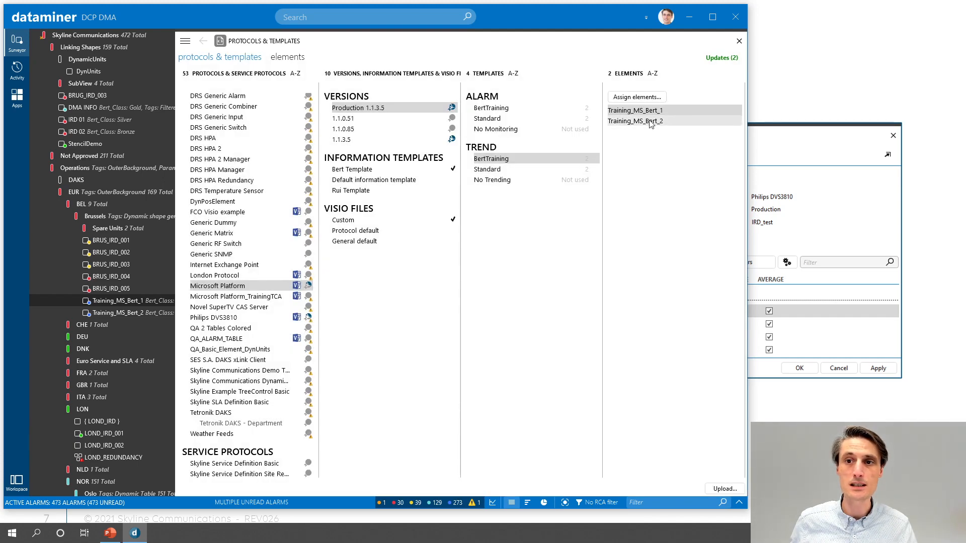
# Reopen the BertTraining trend template and set its parameter list to show only protocol parameters
pyautogui.click(504, 169)
pyautogui.click(503, 159)
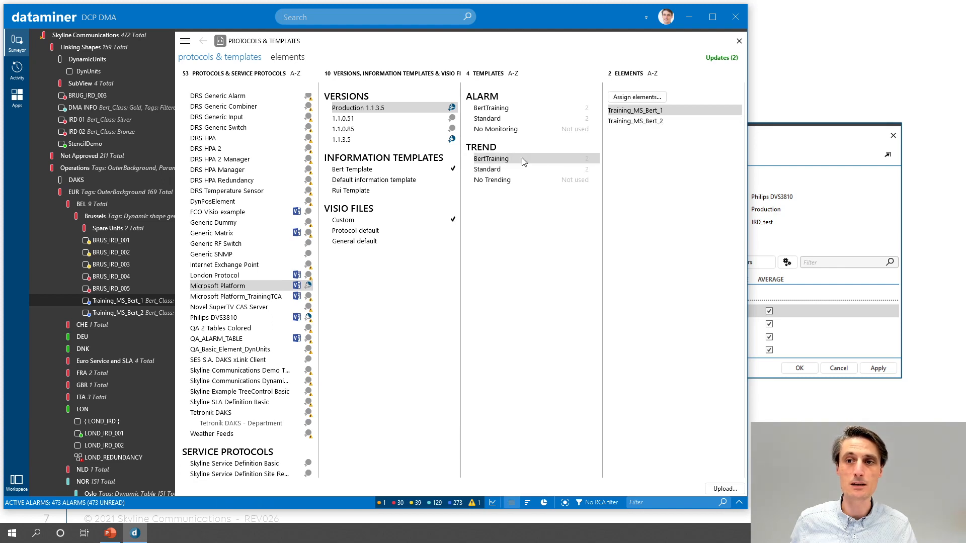
pyautogui.rightClick(494, 162)
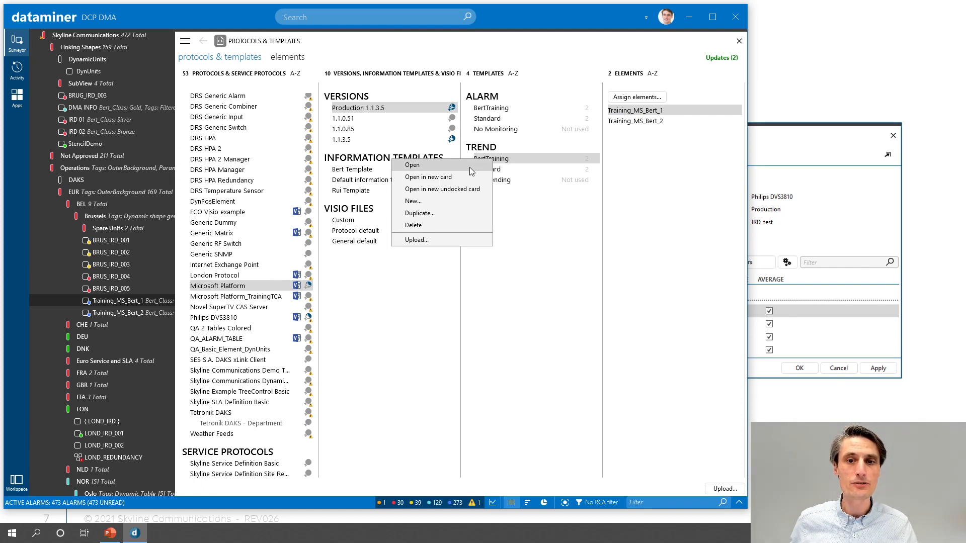
pyautogui.click(469, 167)
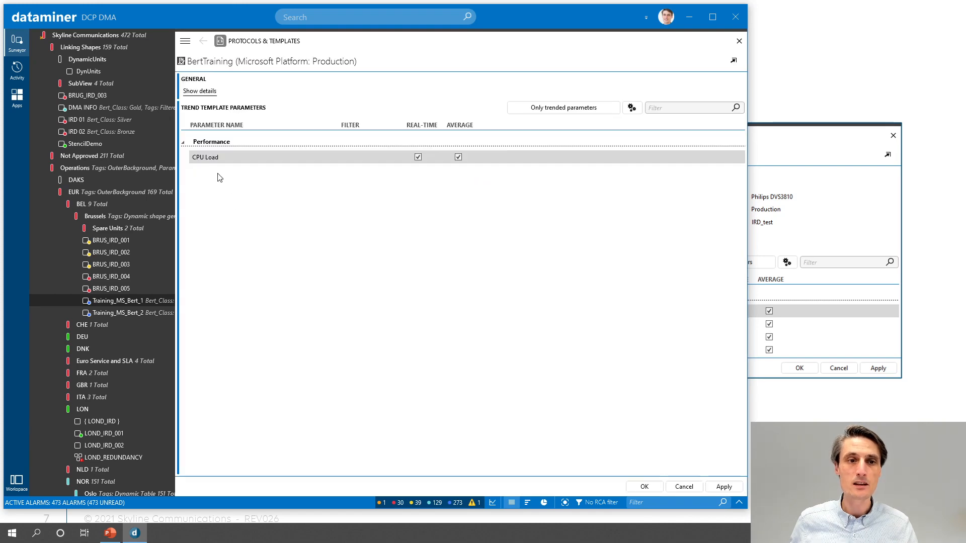
pyautogui.click(548, 111)
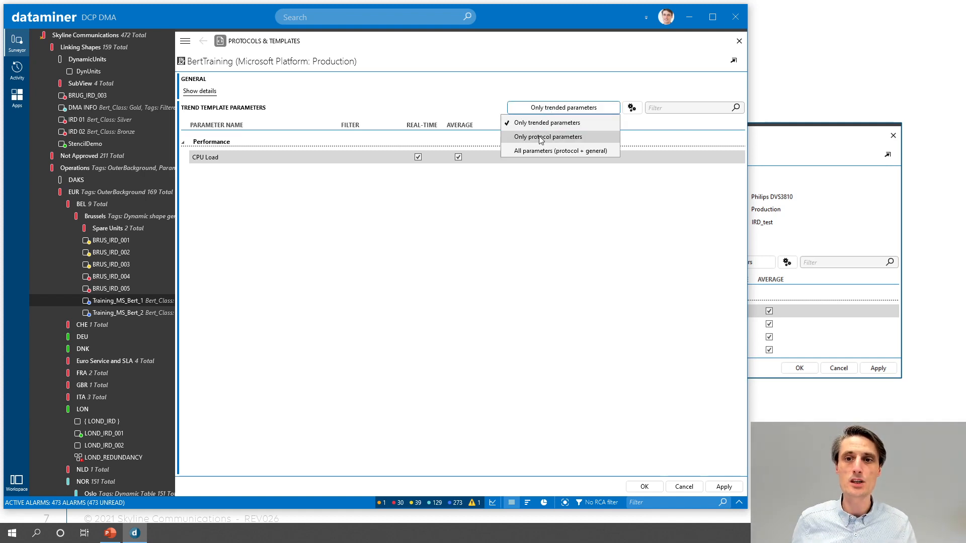
pyautogui.click(541, 140)
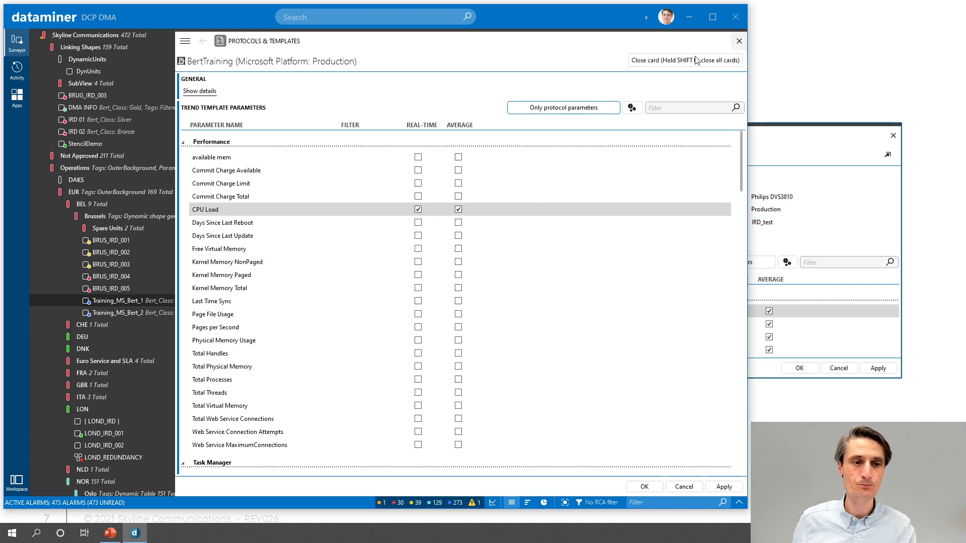
# Open the element Training_MS_Bert_1 in a new card, maximize the card and display its Performance data page
pyautogui.rightClick(120, 301)
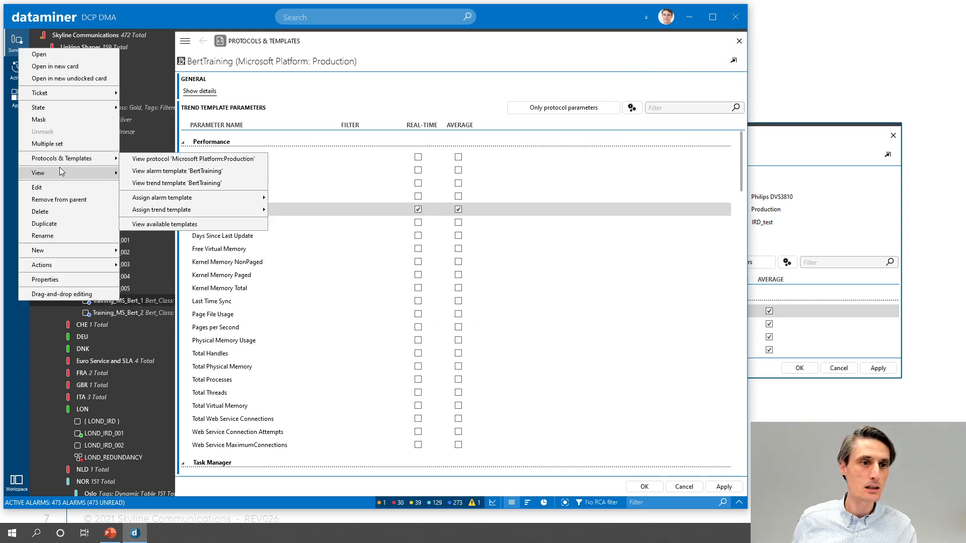
pyautogui.click(55, 67)
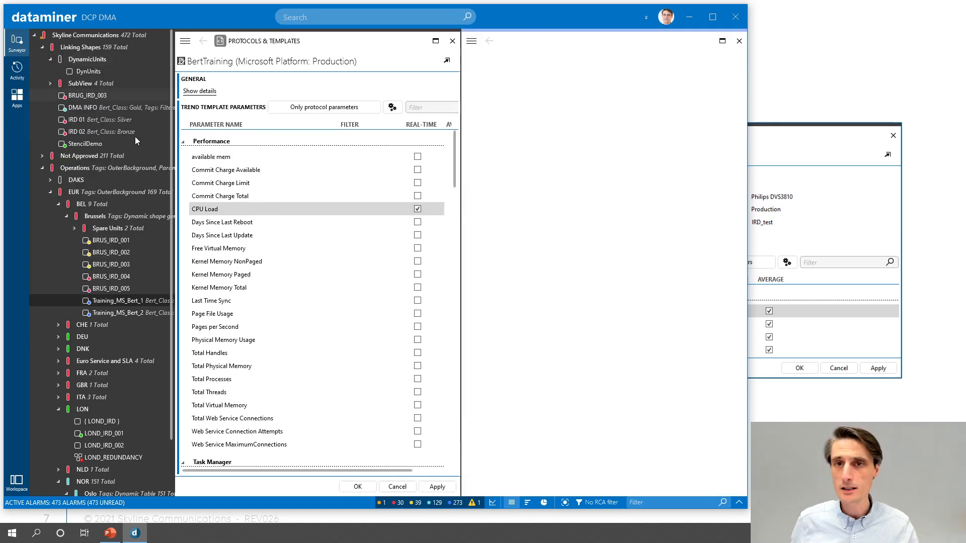
pyautogui.click(722, 41)
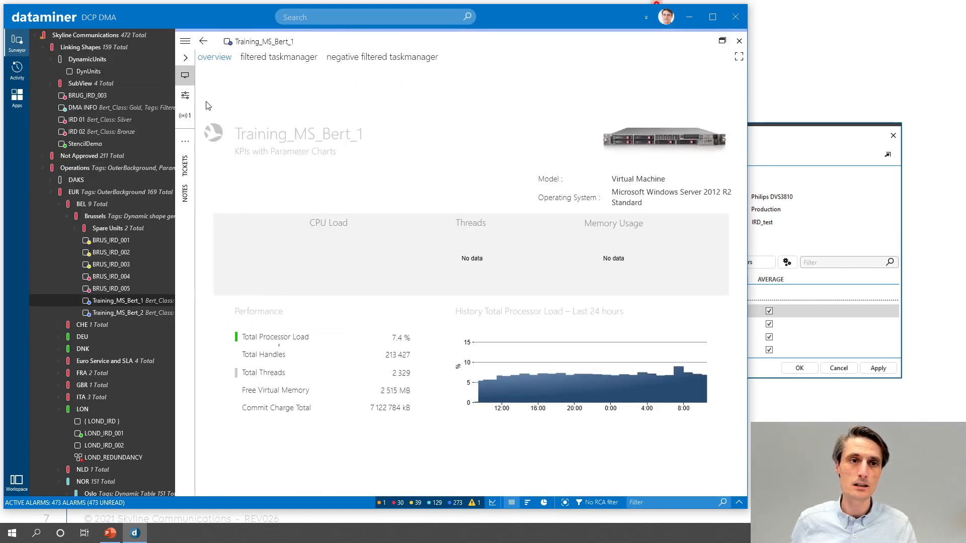
pyautogui.click(210, 97)
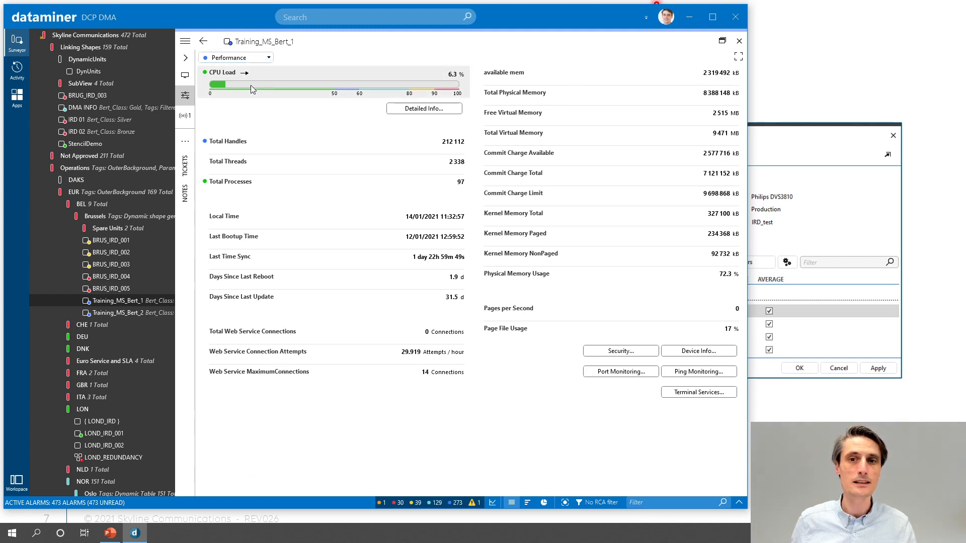
# View the CPU Load trend graph of Training_MS_Bert_1, and return to the data display
pyautogui.moveTo(251, 86)
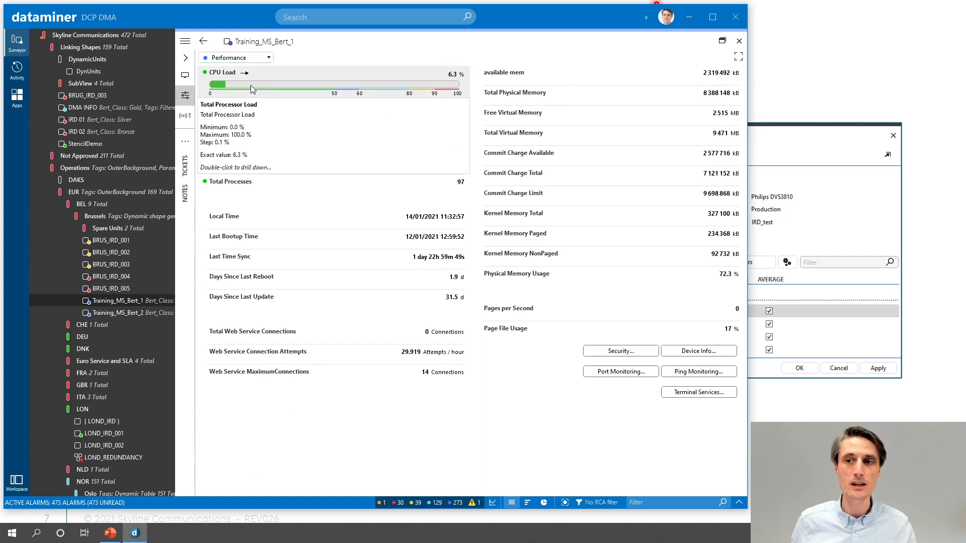
pyautogui.doubleClick(227, 73)
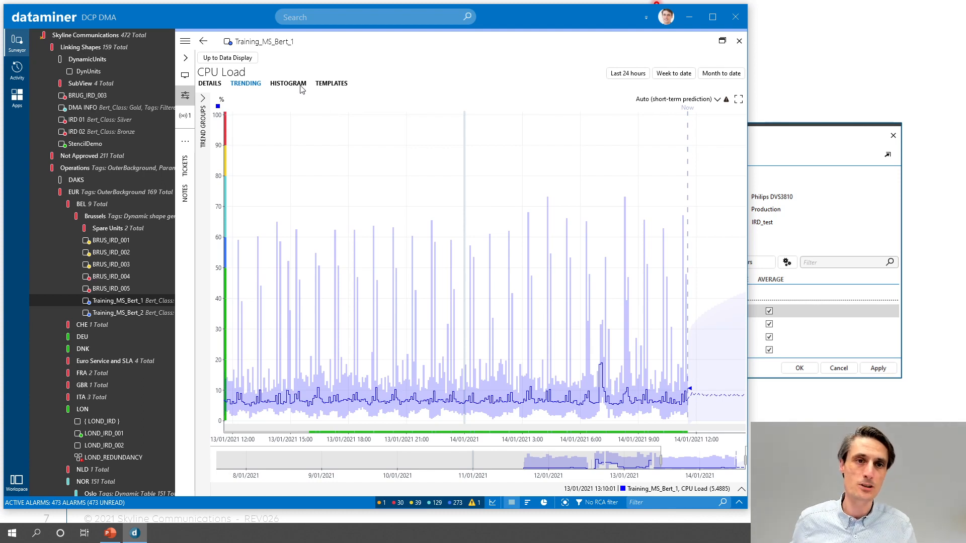
pyautogui.click(229, 58)
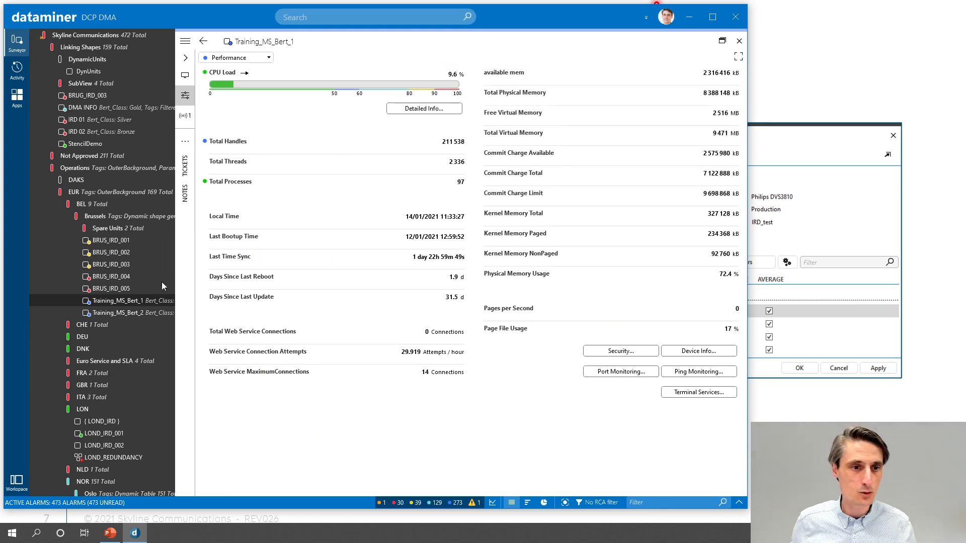
# Apply real-time trending to available mem, Commit Charge Available, Commit Charge Limit, Commit Charge Total and Physical Memory Usage in the BertTraining trend template
pyautogui.click(723, 42)
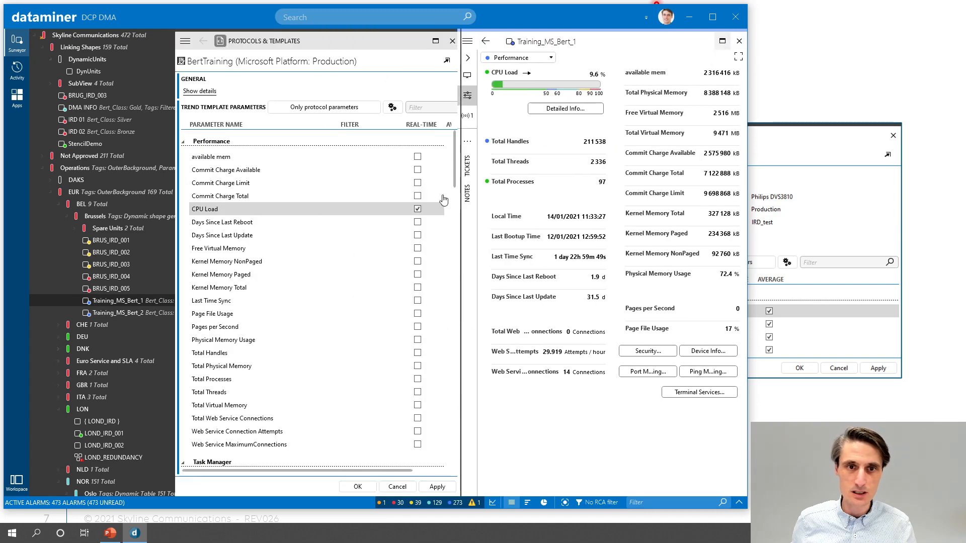
pyautogui.click(417, 158)
pyautogui.click(418, 171)
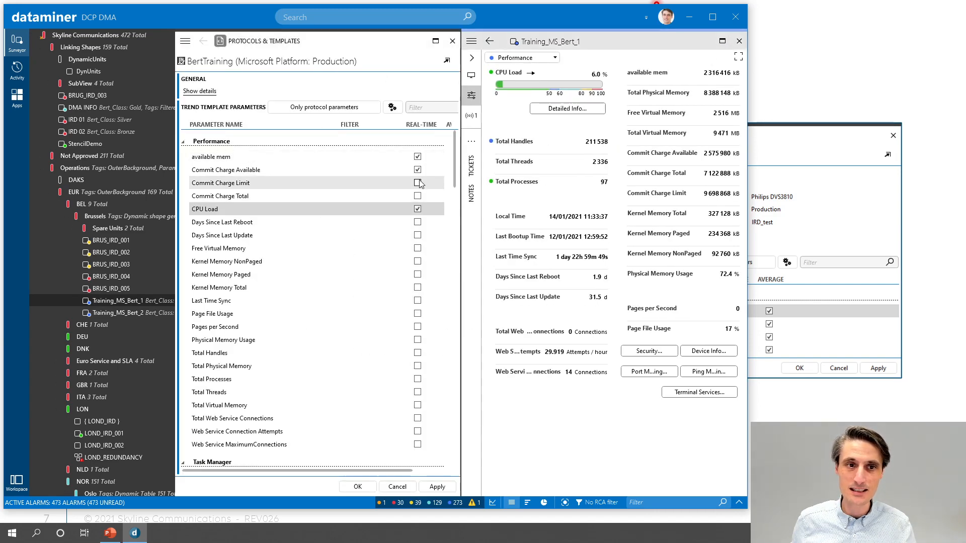
pyautogui.click(418, 183)
pyautogui.click(418, 196)
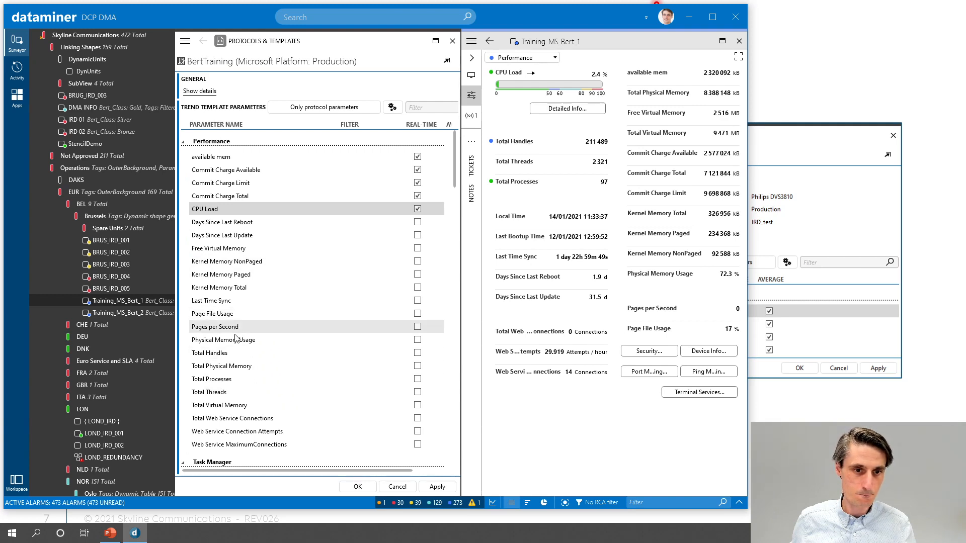
pyautogui.click(417, 340)
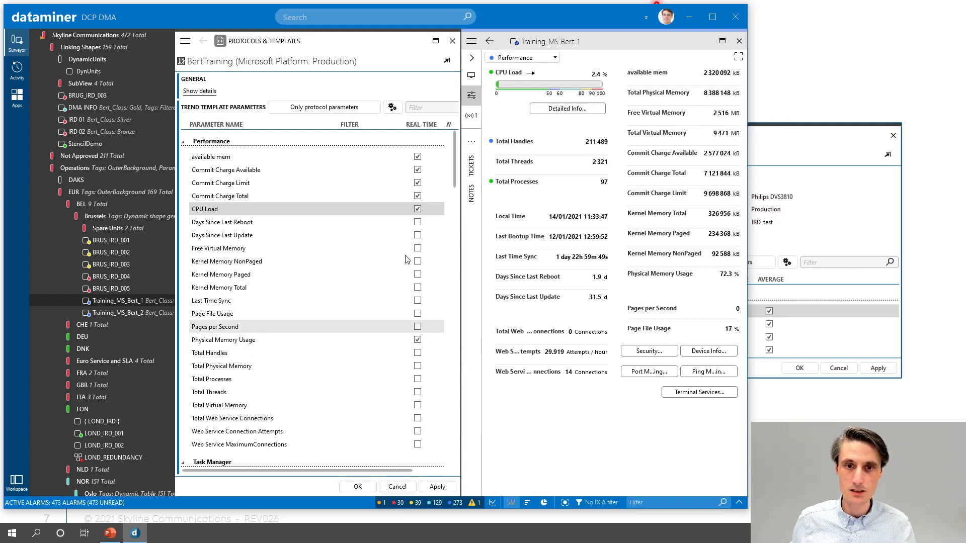
pyautogui.moveTo(406, 471); pyautogui.dragTo(434, 471)
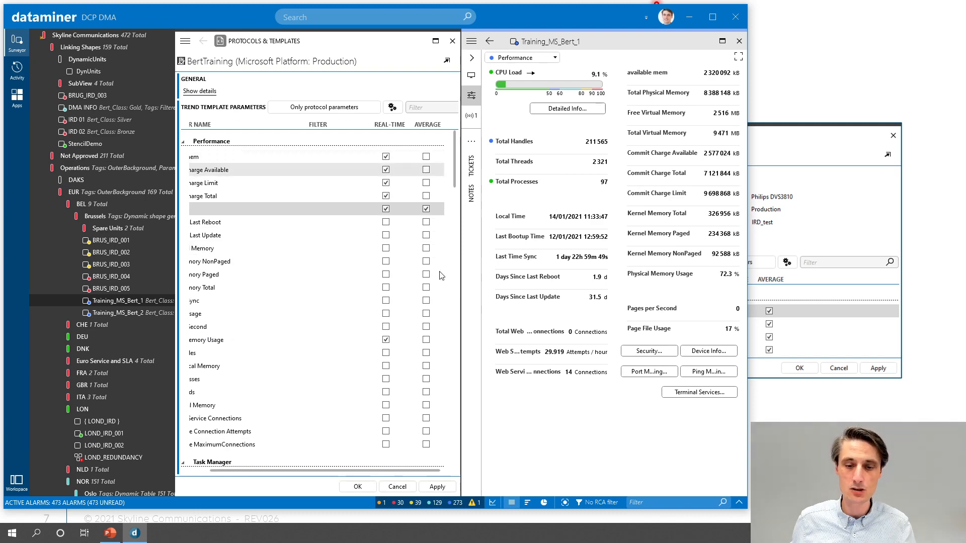
pyautogui.click(432, 490)
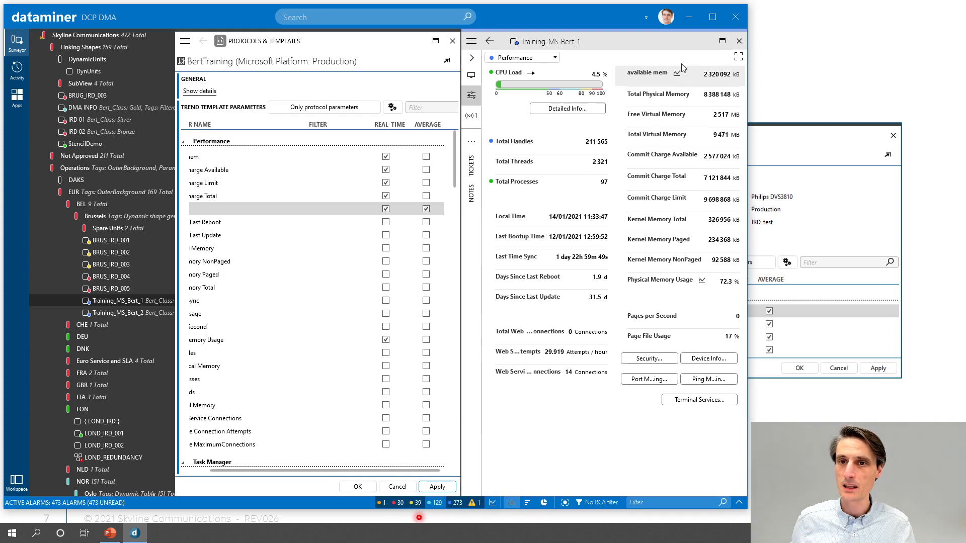
# Maximize the Training_MS_Bert_1 card and open the trend graph of its available mem parameter
pyautogui.click(722, 41)
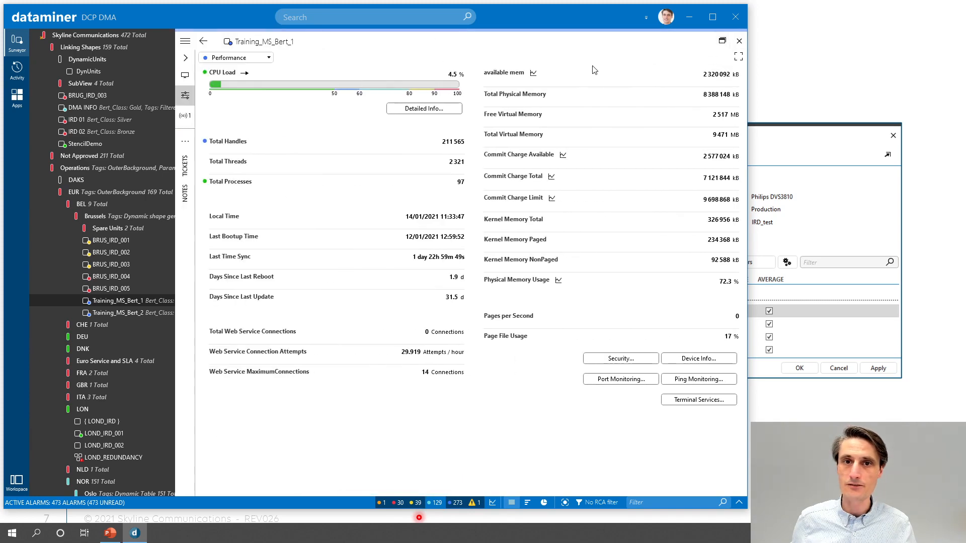
pyautogui.click(534, 74)
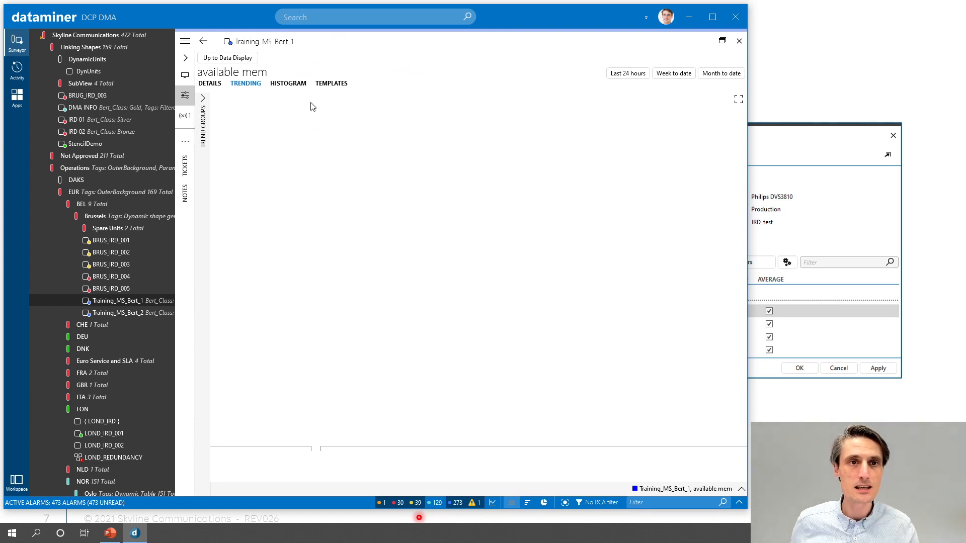
# Return to the data display, reopen the available mem trend graph, and go back to the Performance page
pyautogui.click(236, 58)
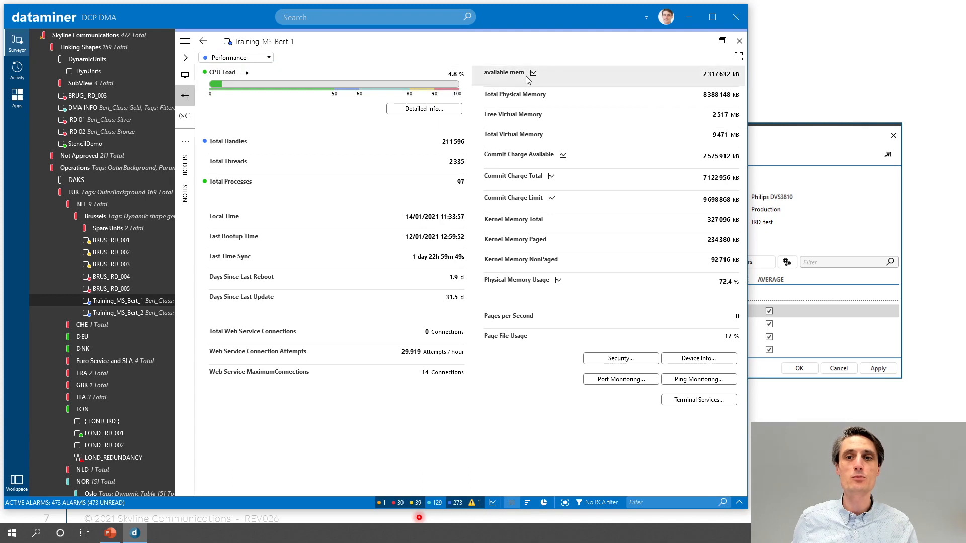
pyautogui.moveTo(527, 81)
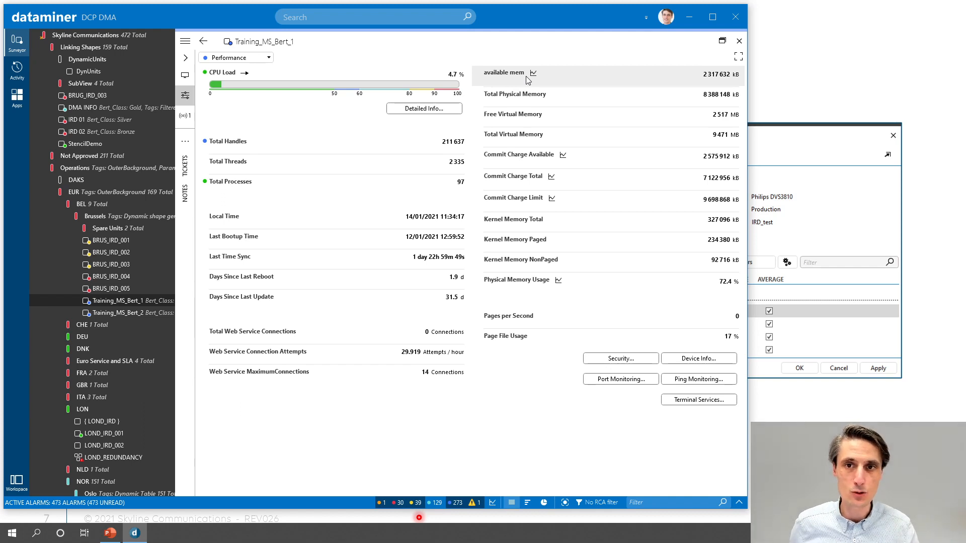
pyautogui.click(524, 77)
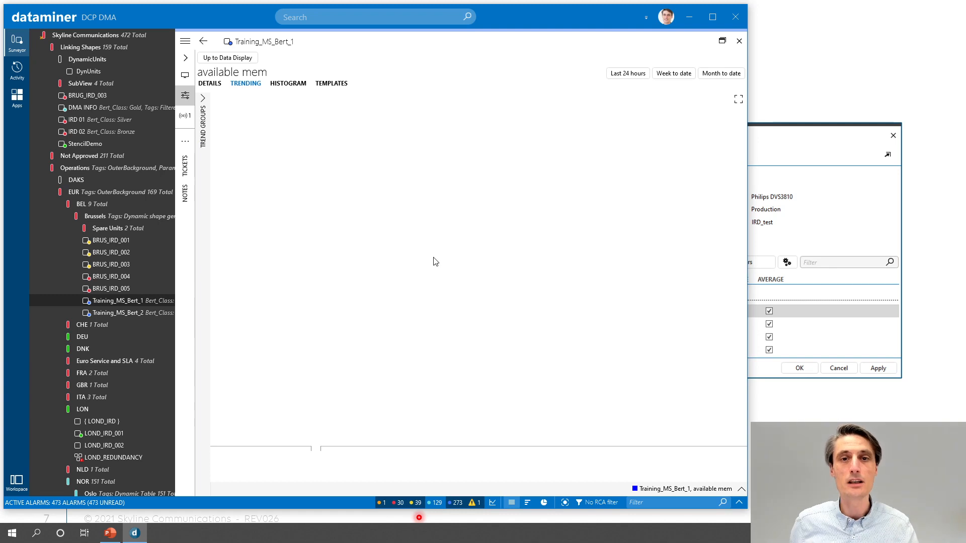
pyautogui.click(226, 58)
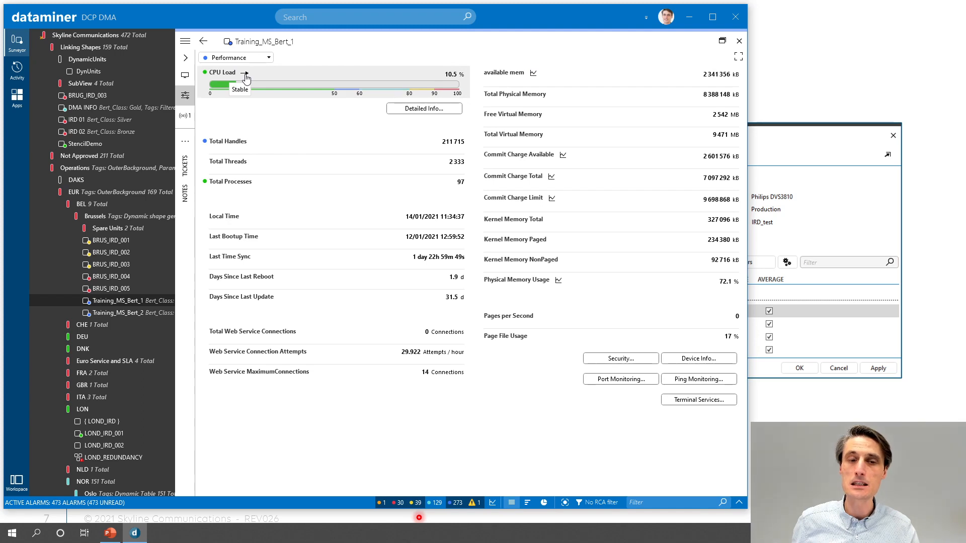
# View the CPU Load trend graph of Training_MS_Bert_1 and return to the data display
pyautogui.moveTo(228, 78)
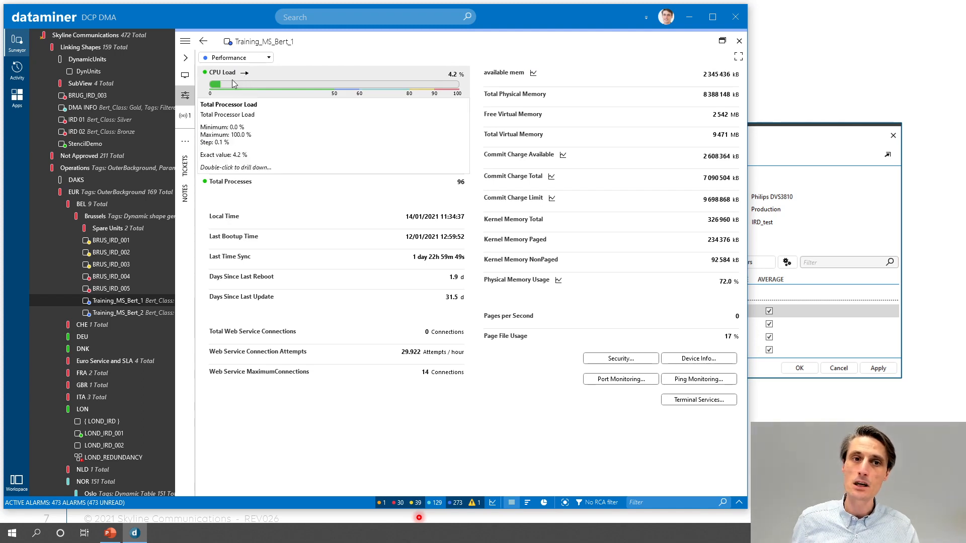
pyautogui.doubleClick(226, 76)
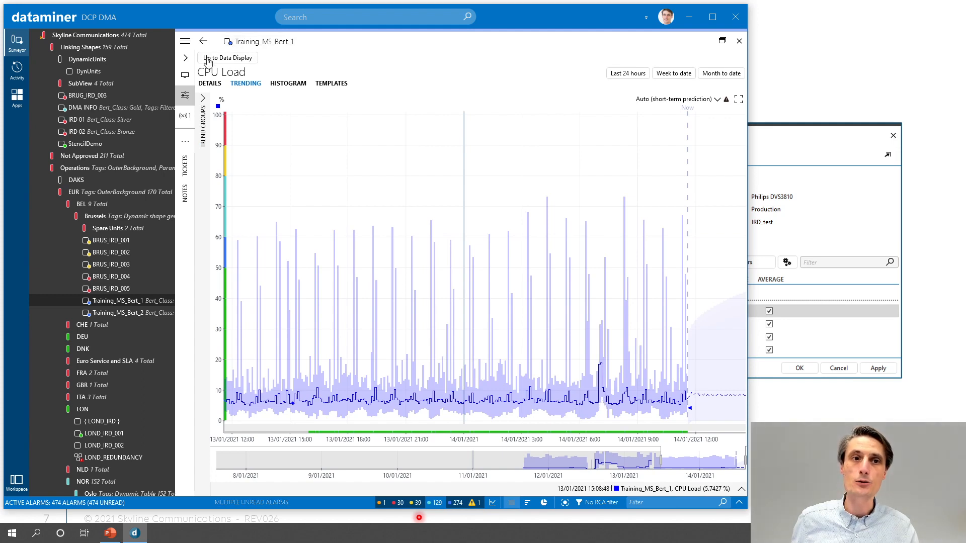
pyautogui.click(227, 58)
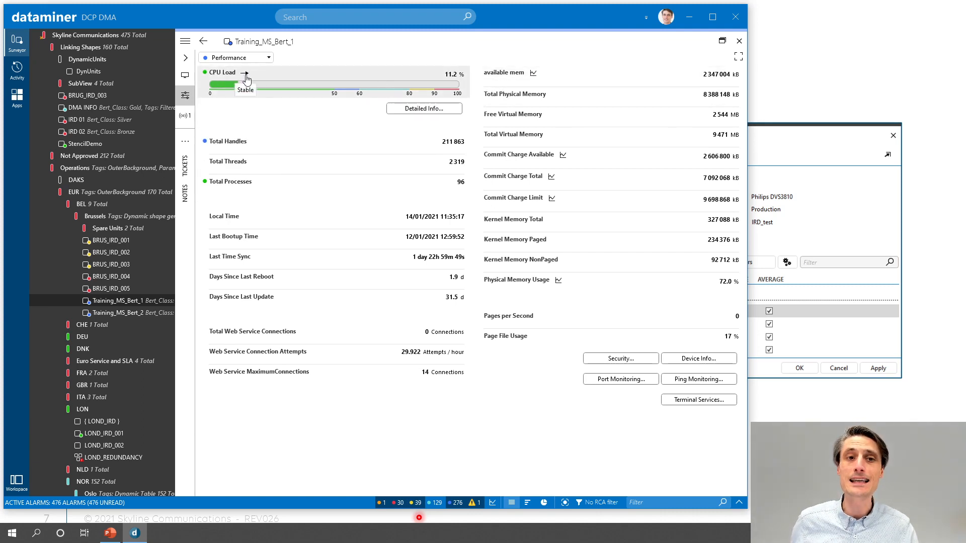
# Examine the available mem trend graph at a much shorter time range, and return to the data display
pyautogui.moveTo(251, 84)
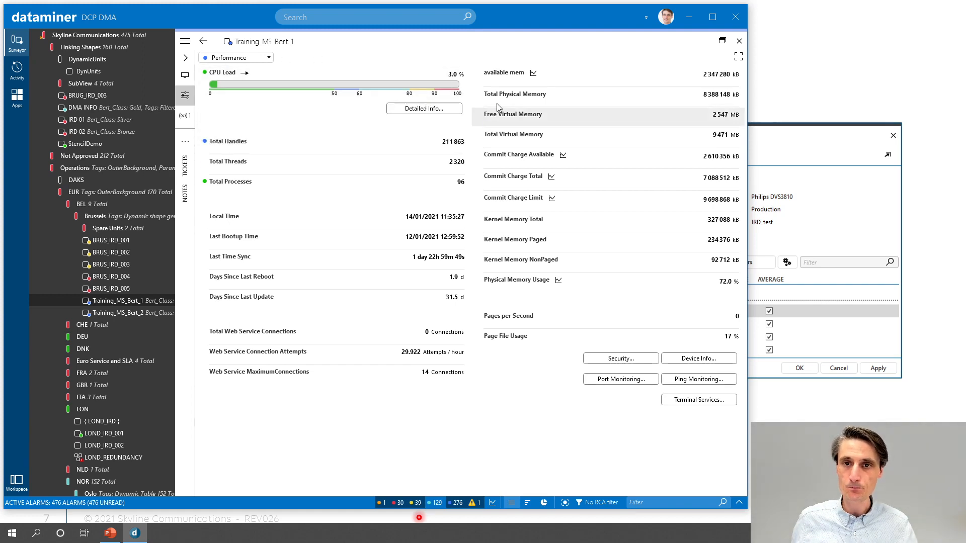
pyautogui.click(533, 74)
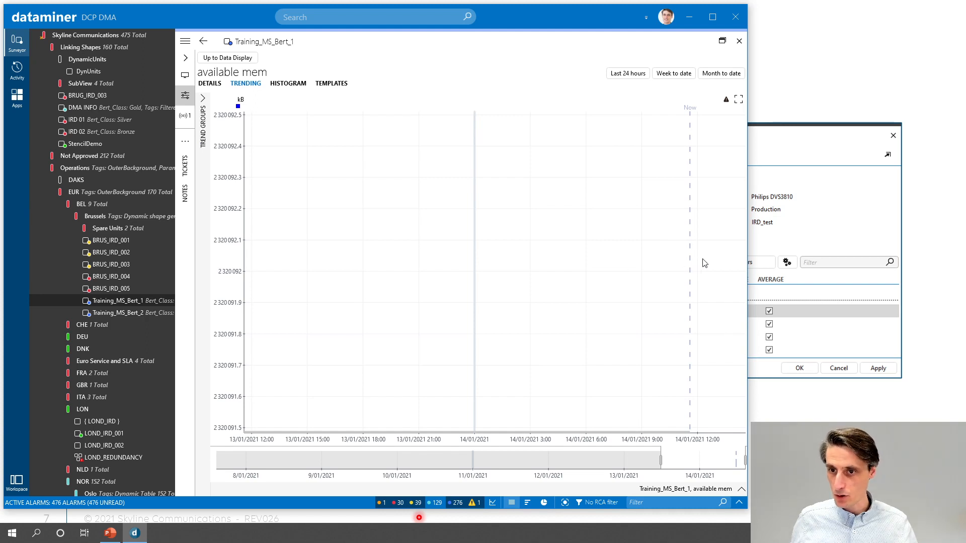
pyautogui.scroll(5, 702, 262)
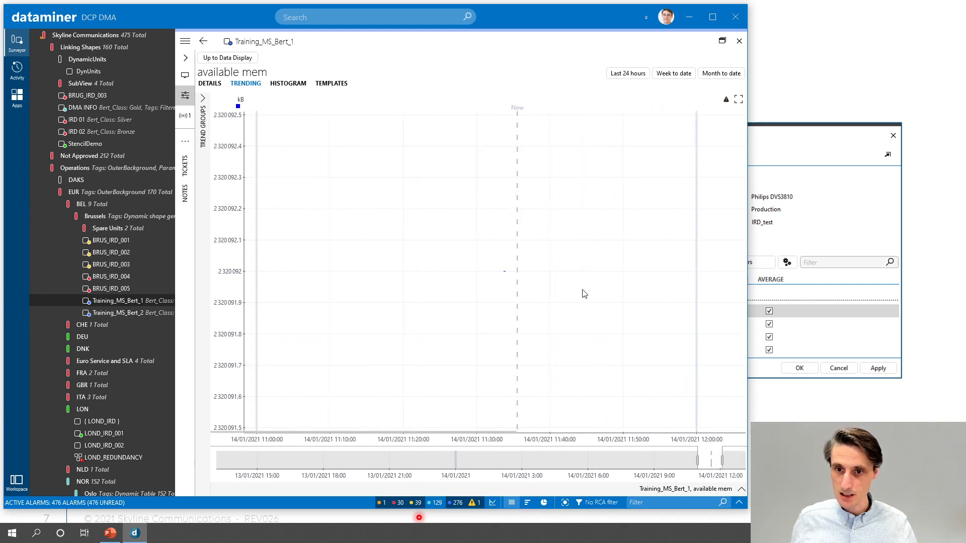
pyautogui.scroll(6, 503, 287)
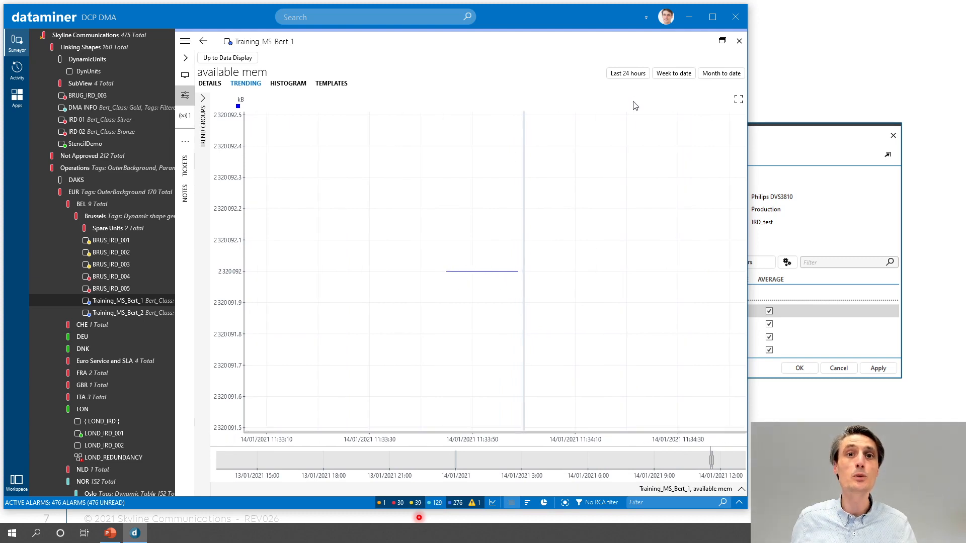
pyautogui.click(222, 58)
# Restore the Training_MS_Bert_1 card beside the BertTraining trend template and bring the template's parameter names into view
pyautogui.moveTo(381, 73)
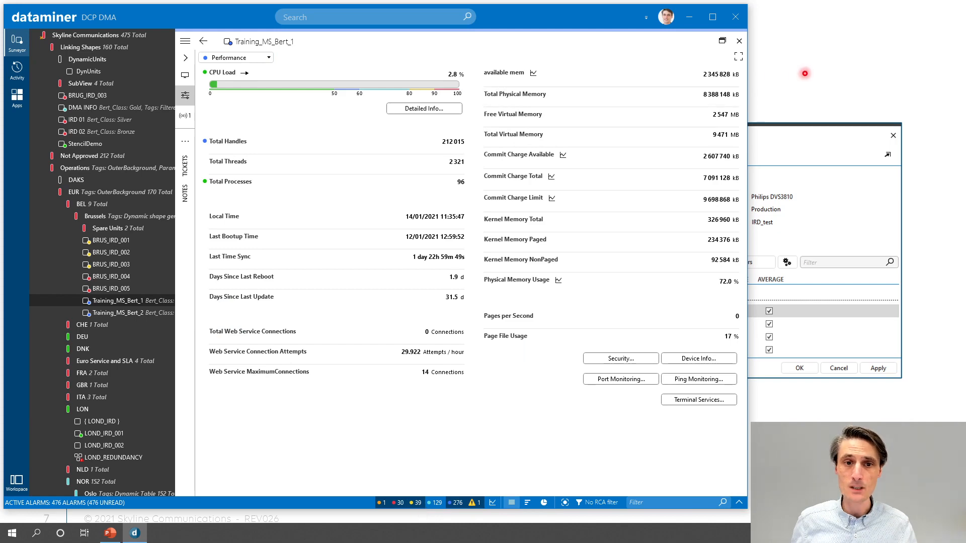
pyautogui.click(723, 42)
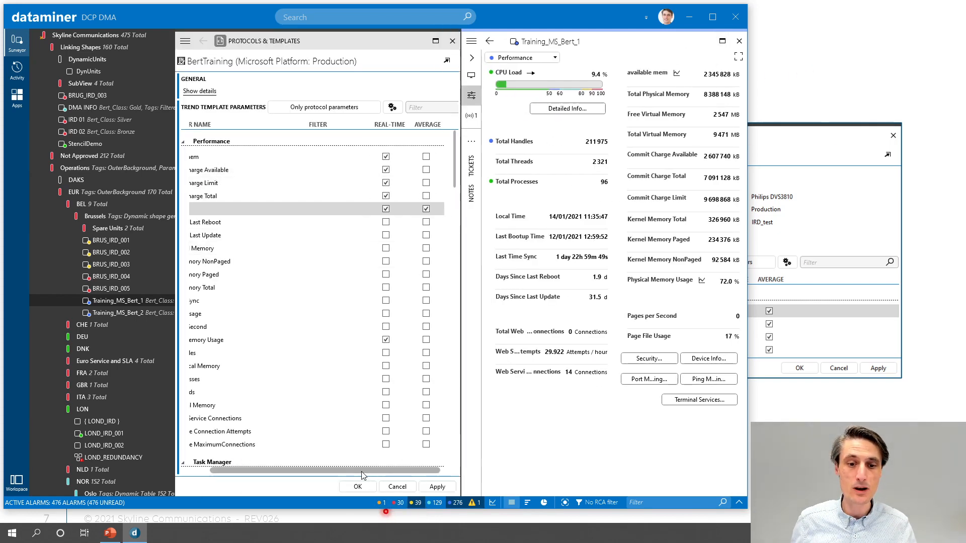
pyautogui.moveTo(363, 475); pyautogui.dragTo(332, 476)
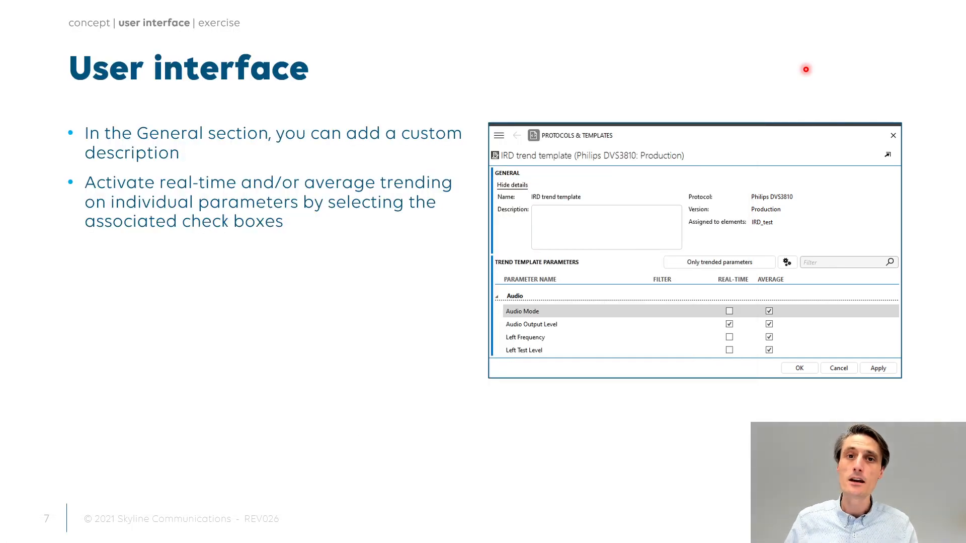
pyautogui.press('Right')
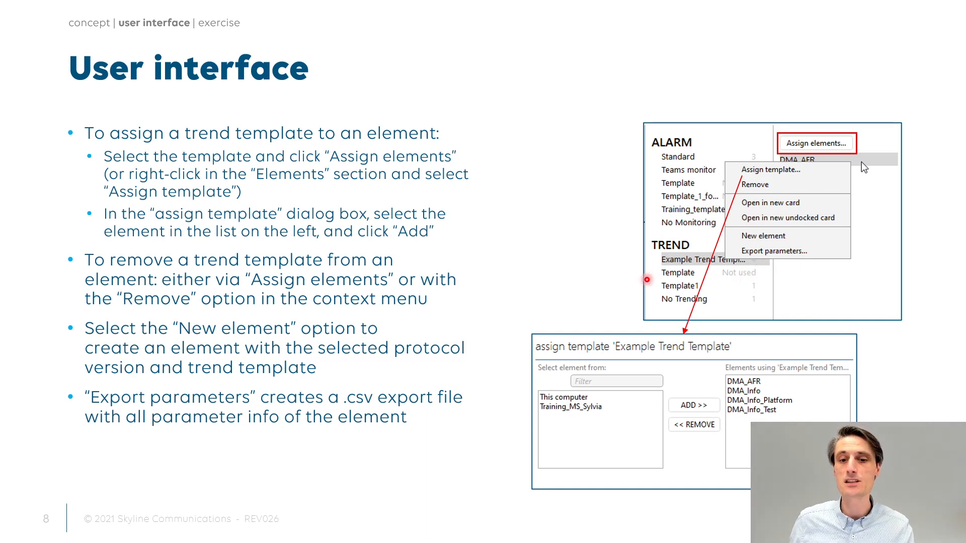
pyautogui.press('Right')
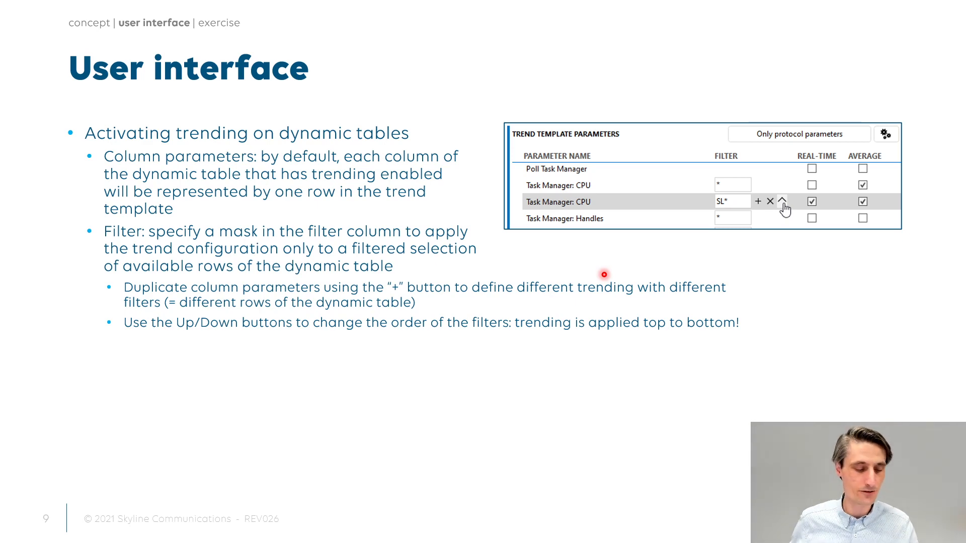
# Switch to DataMiner and examine the process table on the Task Manager page of Training_MS_Bert_1 in the maximized card
pyautogui.hotkey('alt', 'Tab')
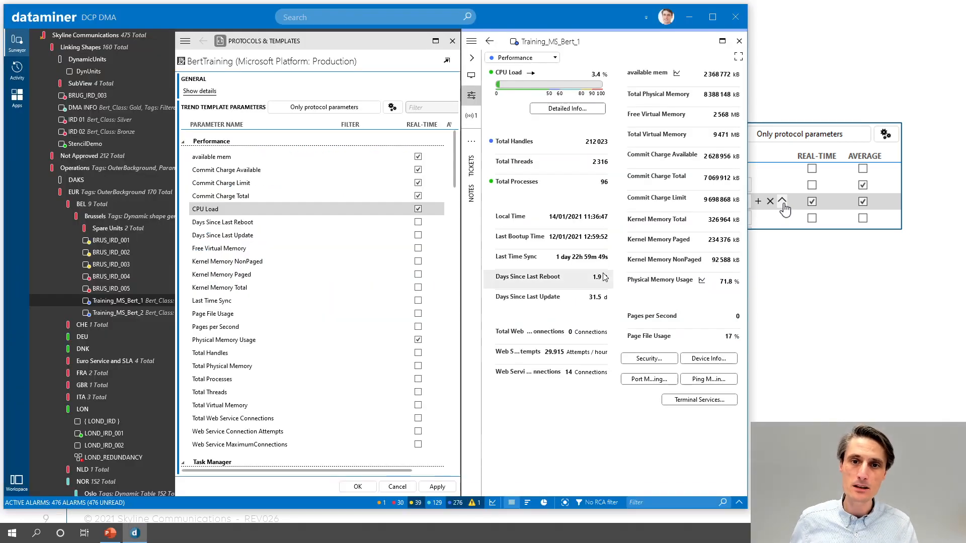
pyautogui.click(534, 57)
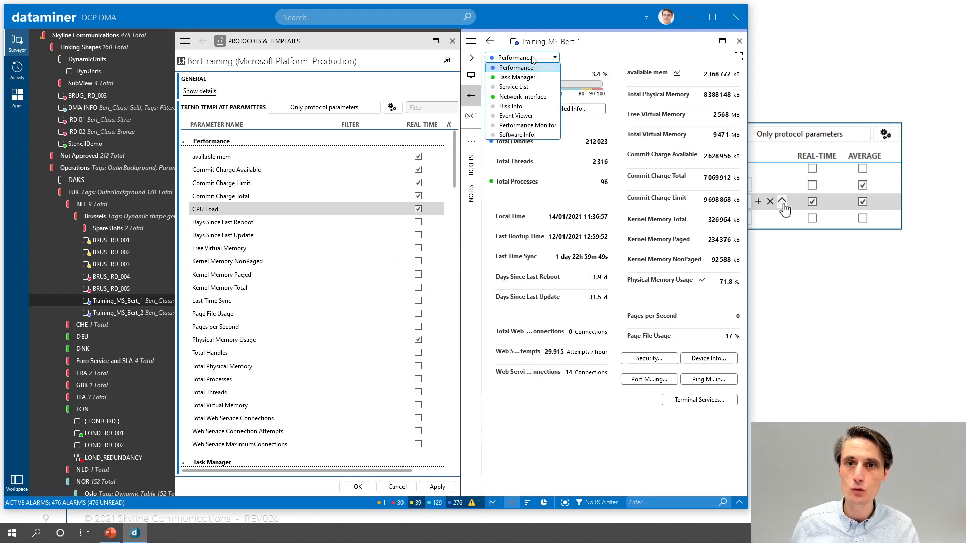
pyautogui.click(526, 80)
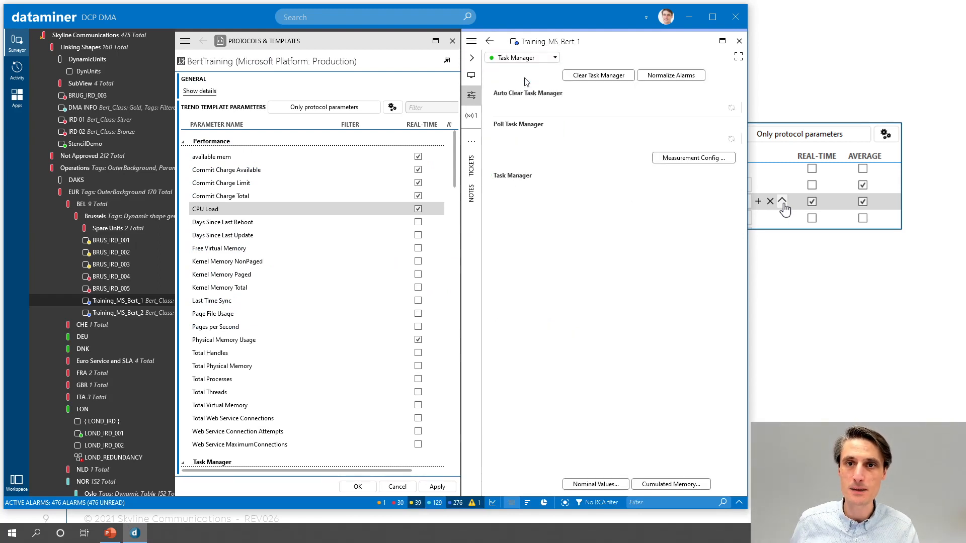
pyautogui.click(726, 41)
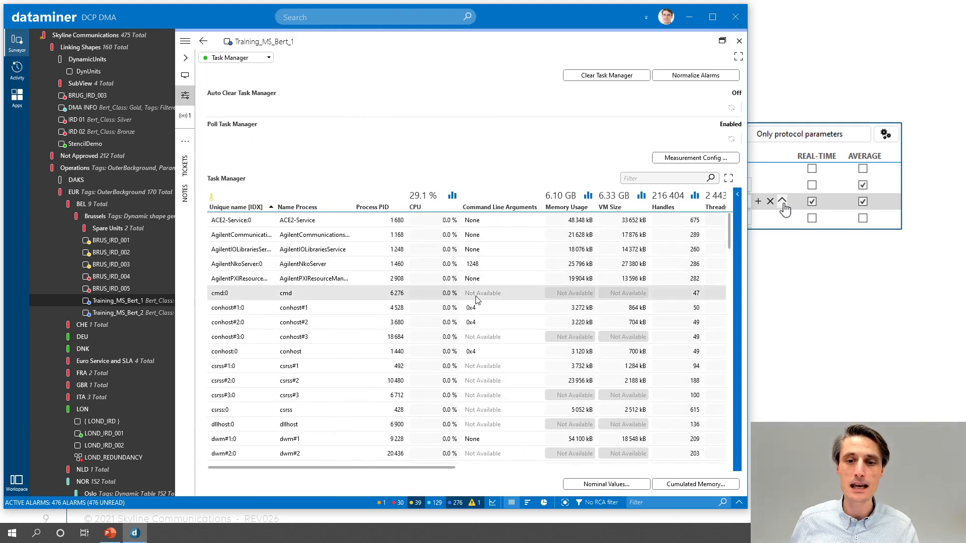
pyautogui.scroll(-4, 478, 282)
pyautogui.scroll(-6, 477, 299)
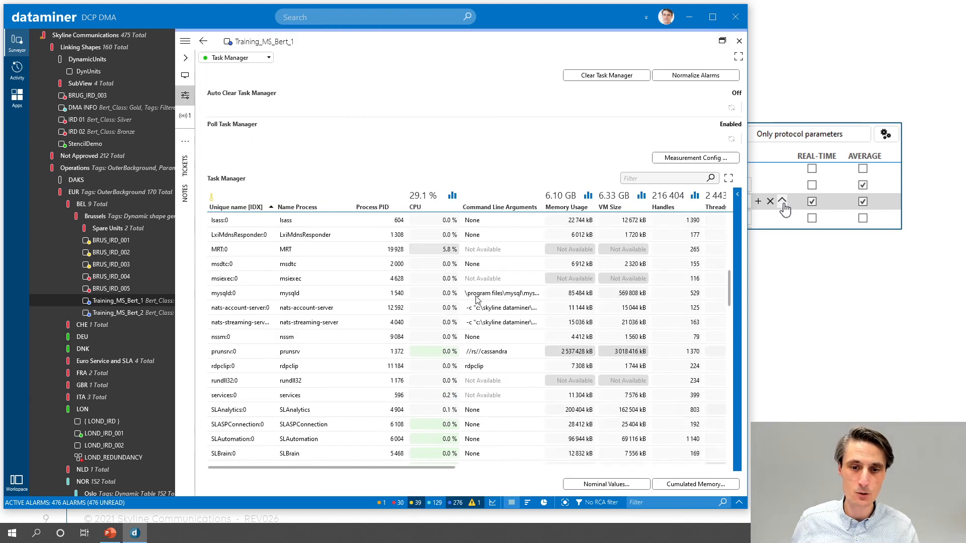
pyautogui.scroll(-2, 477, 300)
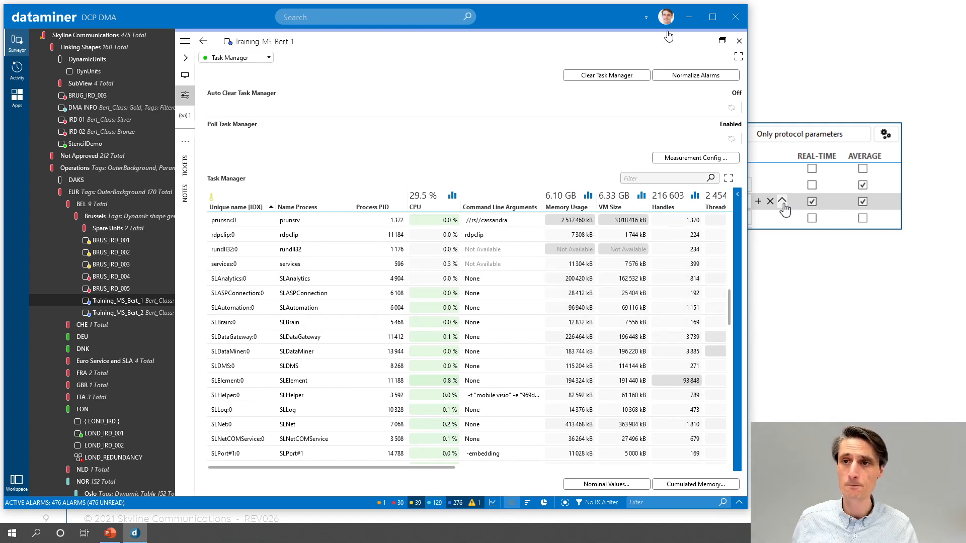
# Enable average trending for Task Manager: CPU in the maximized BertTraining trend template and apply it
pyautogui.click(722, 42)
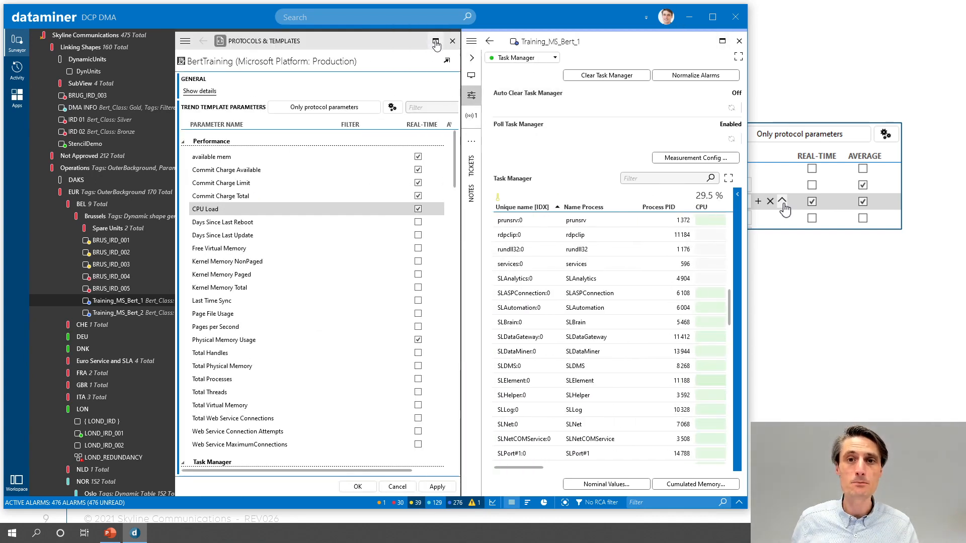
pyautogui.click(436, 41)
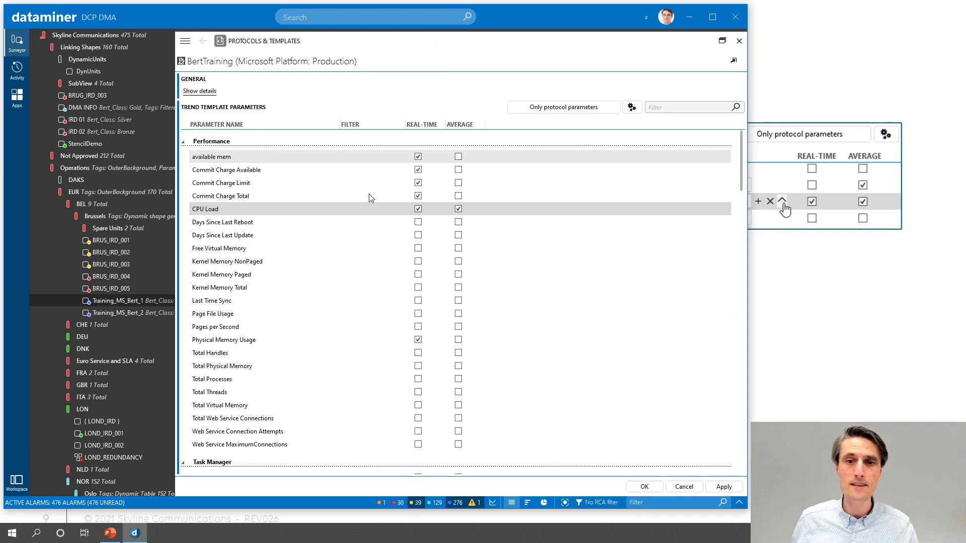
pyautogui.scroll(-2, 301, 278)
pyautogui.scroll(-6, 300, 279)
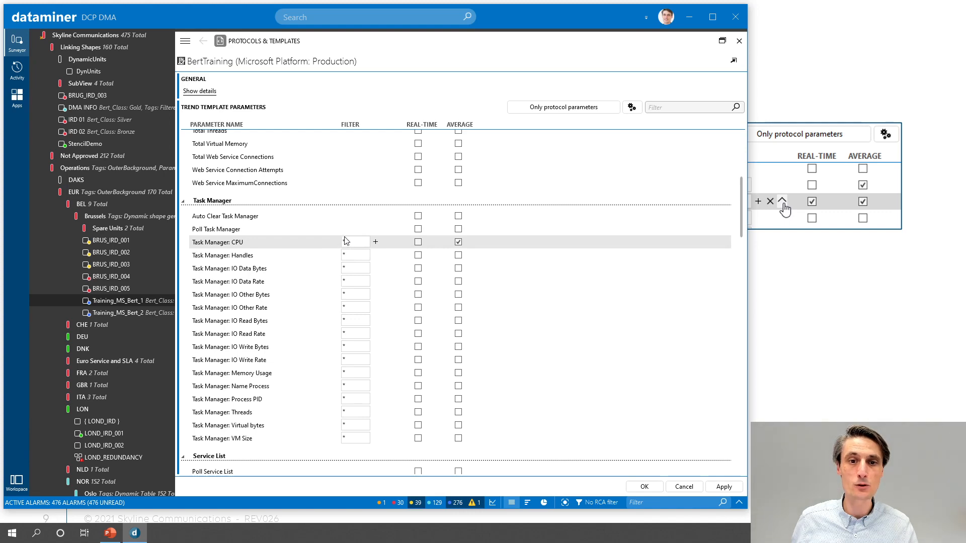
pyautogui.click(724, 487)
# Maximize the Training_MS_Bert_1 card again and check which Task Manager rows have trending on their CPU values
pyautogui.click(722, 42)
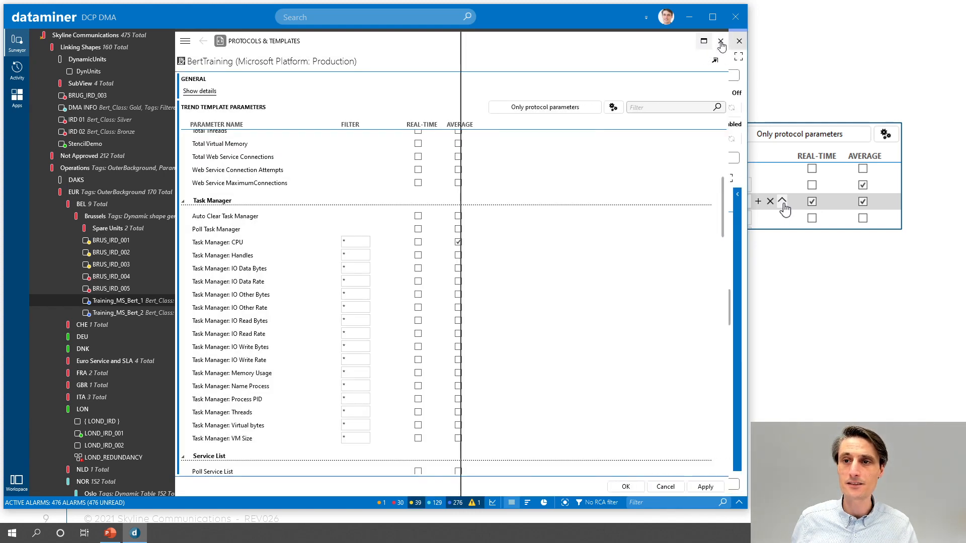
pyautogui.click(721, 43)
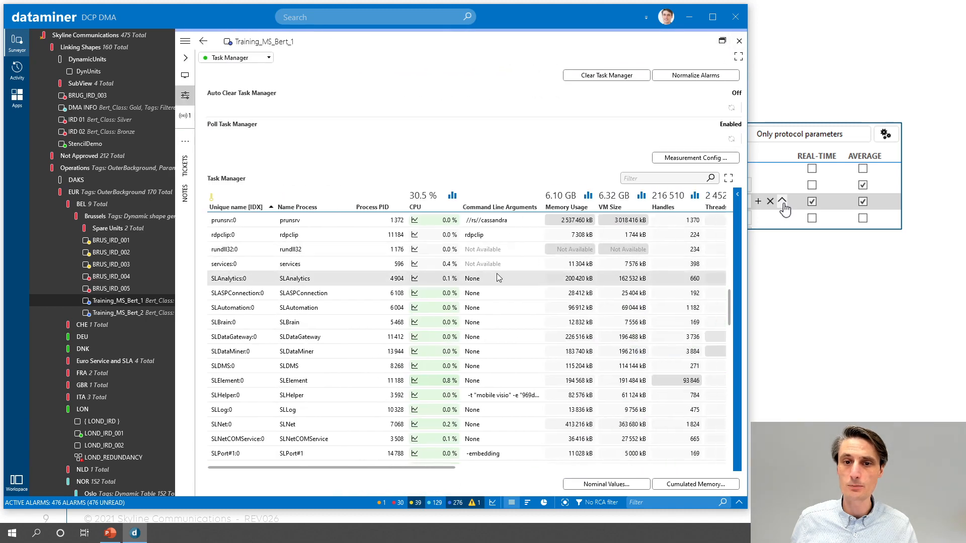
pyautogui.scroll(5, 436, 239)
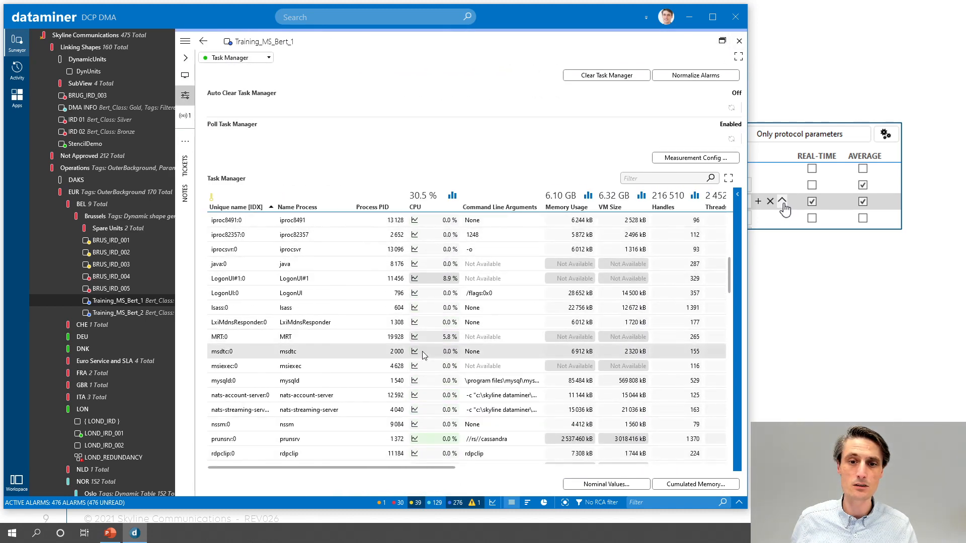
pyautogui.scroll(-5, 421, 351)
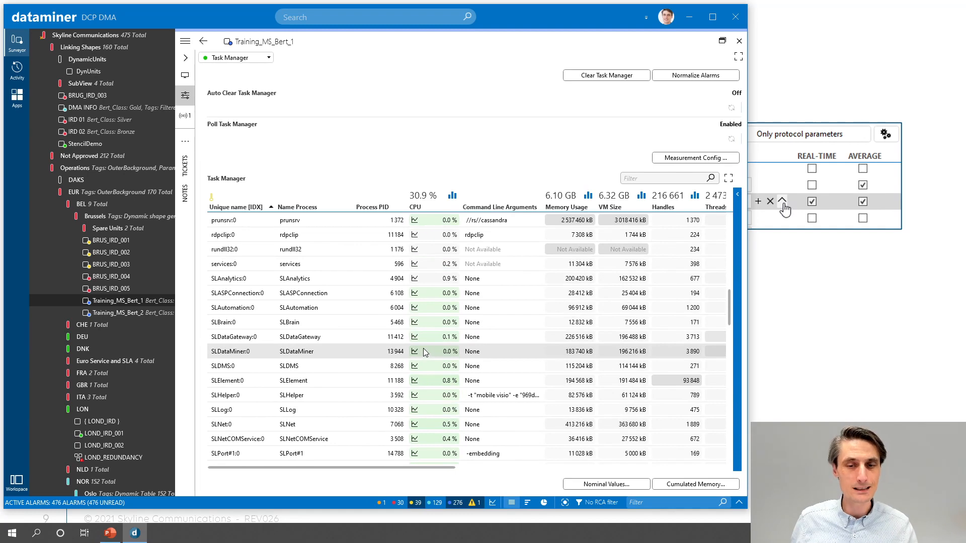
# Set the Task Manager: CPU filter to SL* in the BertTraining template, apply it and check the element's process table
pyautogui.click(721, 41)
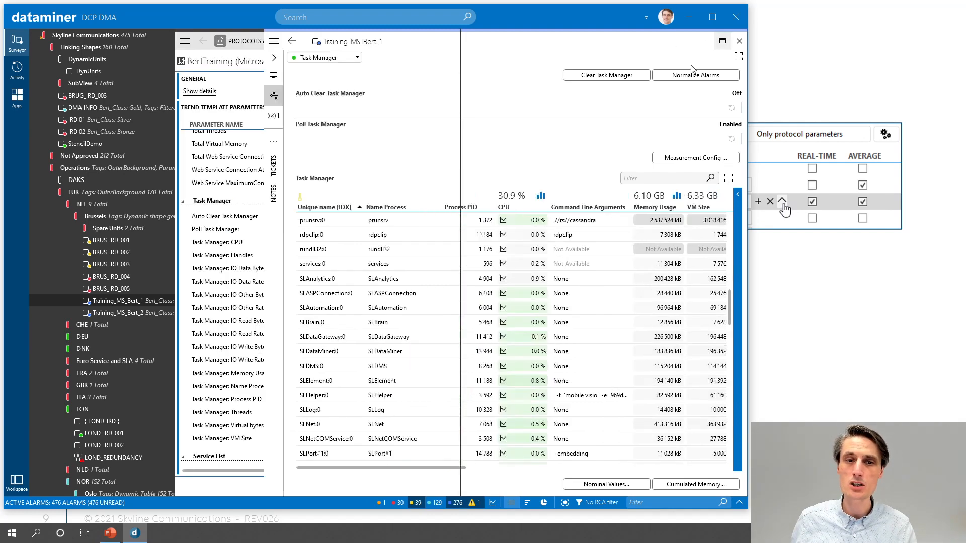
pyautogui.click(352, 243)
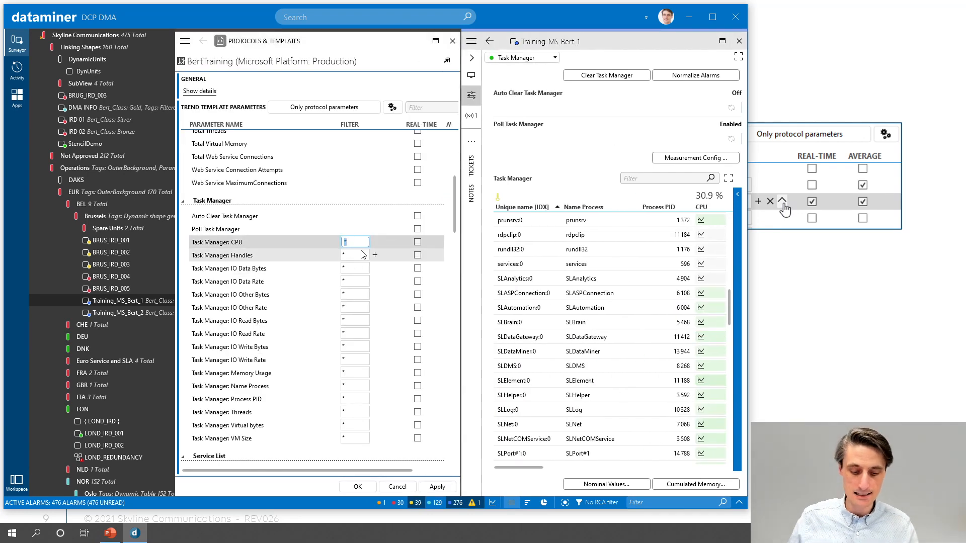
pyautogui.write('SL*')
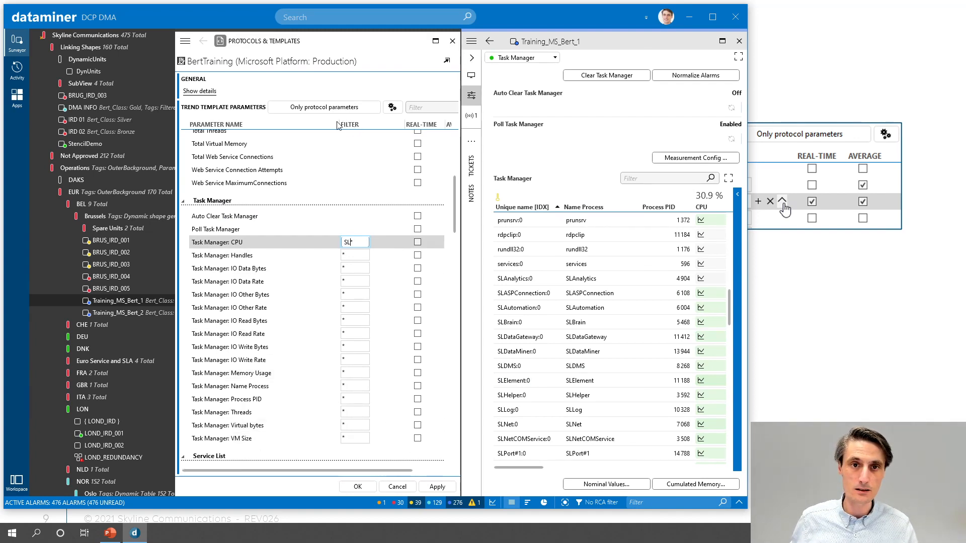
pyautogui.moveTo(339, 121); pyautogui.dragTo(302, 122)
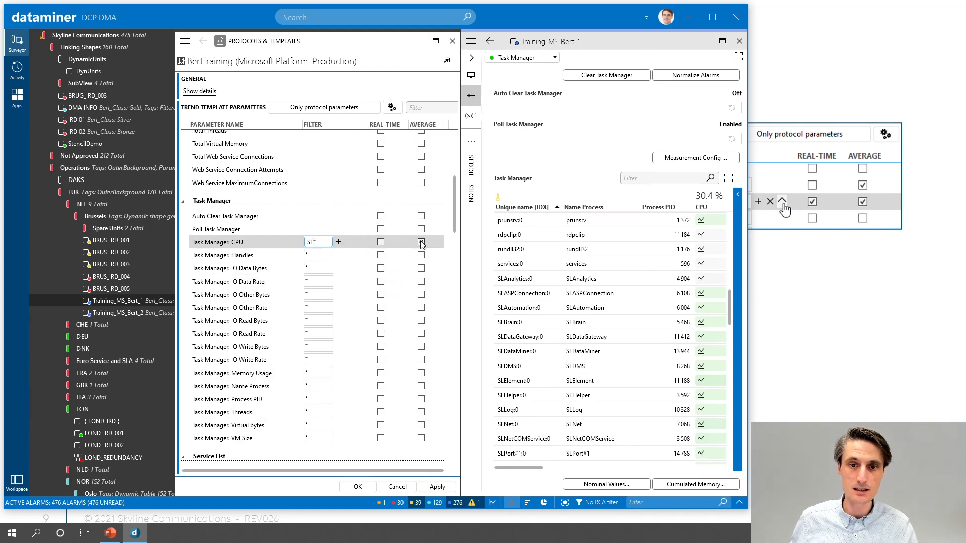
pyautogui.click(441, 487)
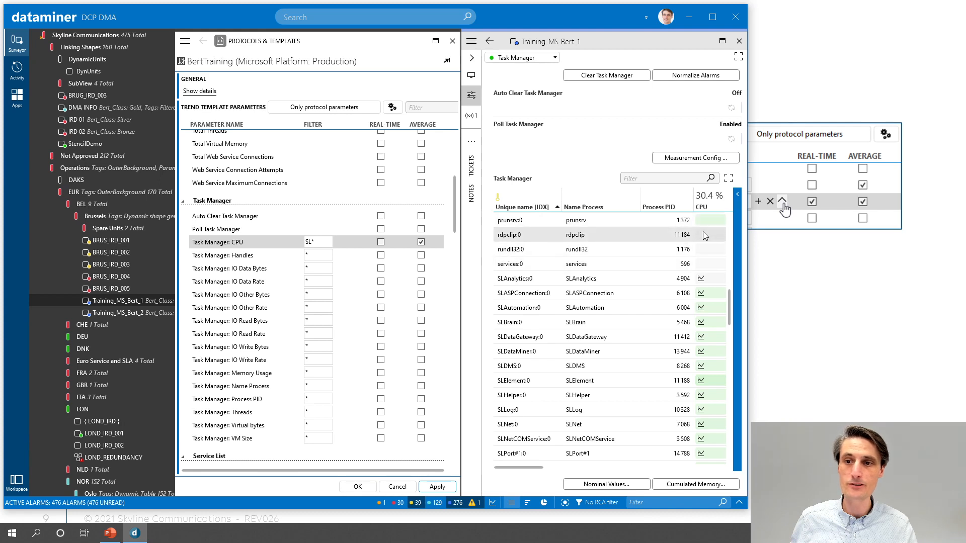
pyautogui.scroll(1, 704, 262)
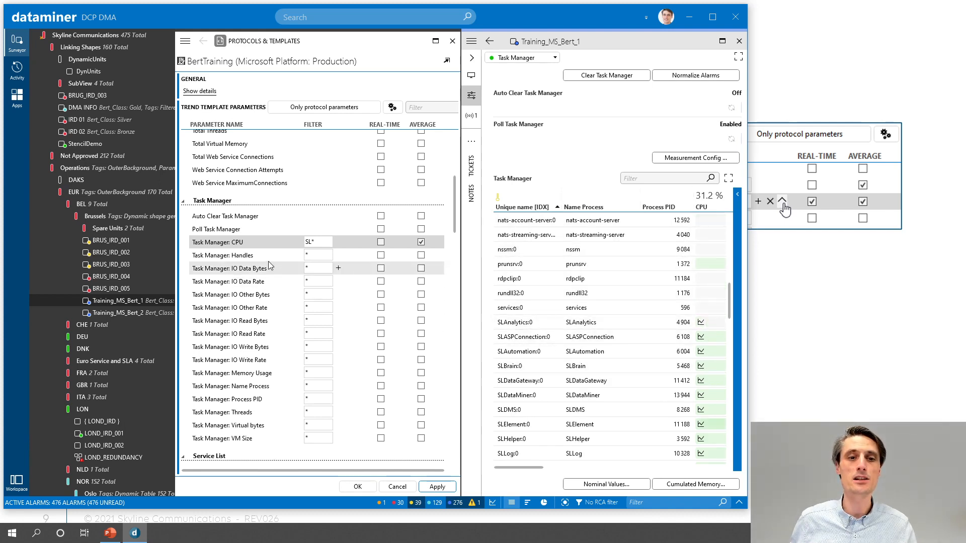
# Duplicate the Task Manager: CPU row in the BertTraining template with filter pruns*, enable average trending on it and apply the change
pyautogui.click(339, 244)
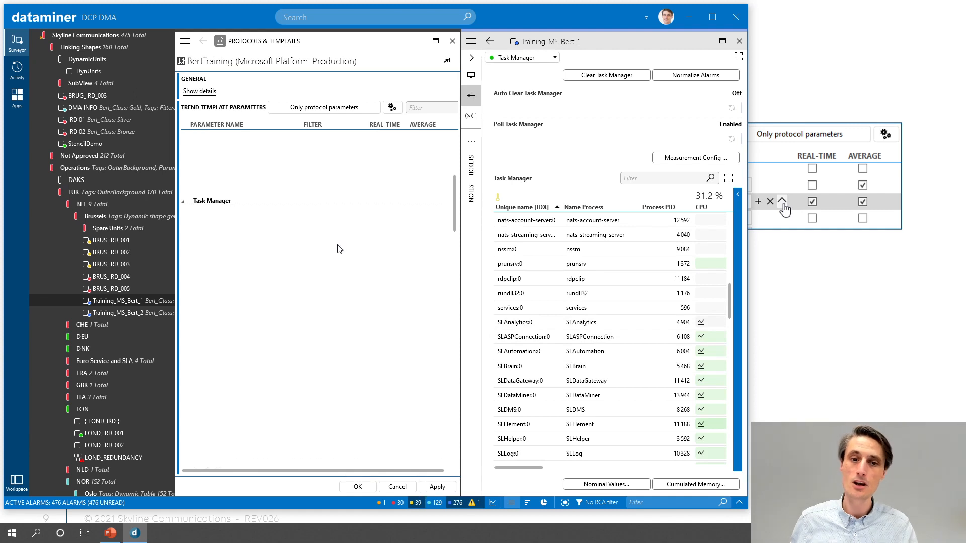
pyautogui.click(310, 257)
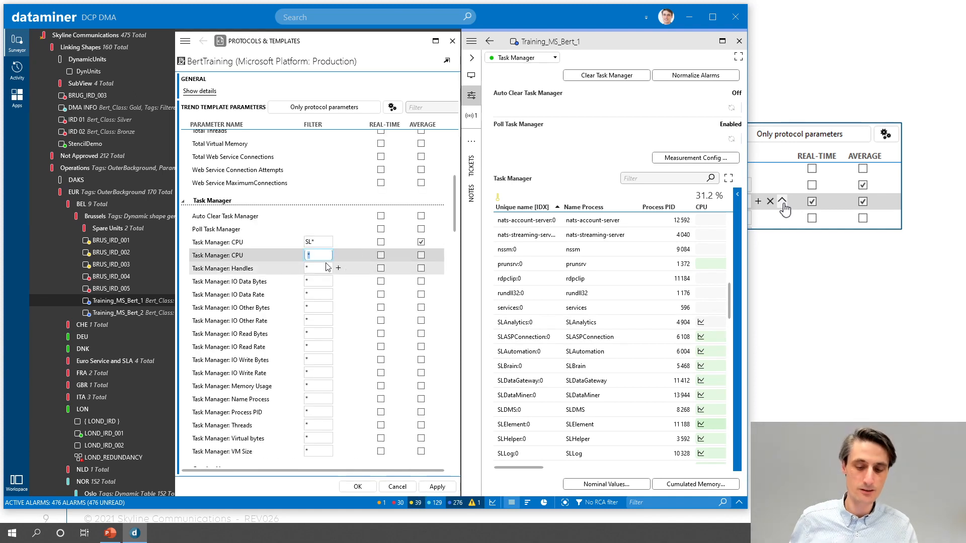
pyautogui.write('pruns')
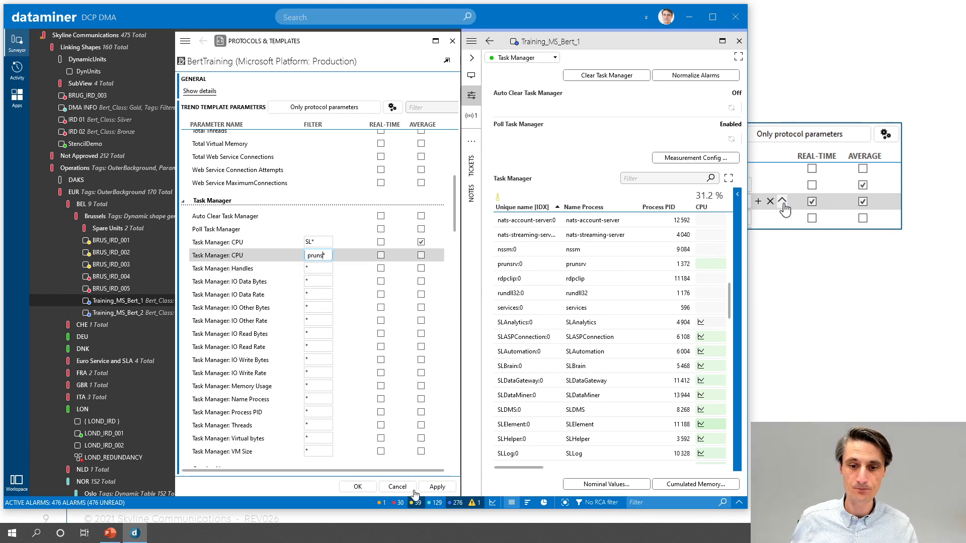
pyautogui.click(437, 486)
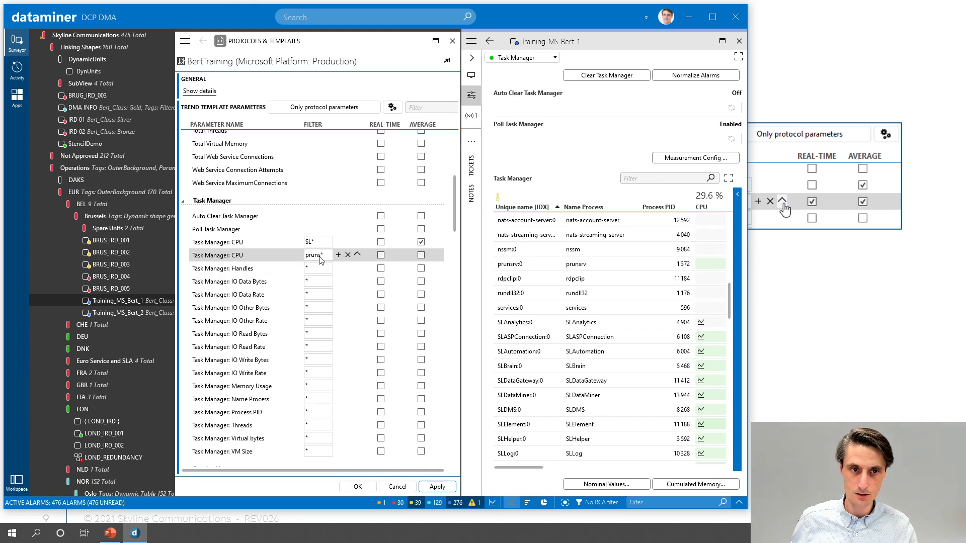
pyautogui.click(421, 255)
pyautogui.click(437, 487)
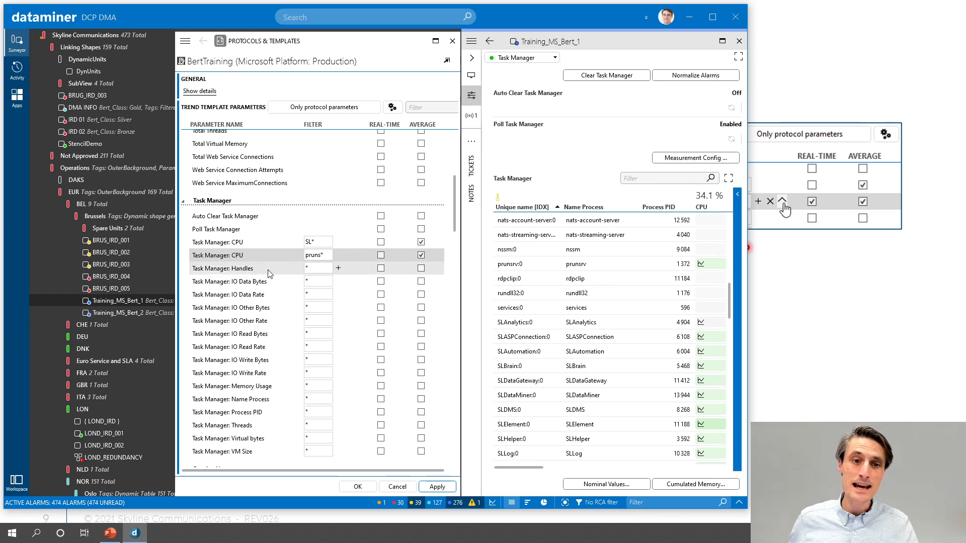
# Enable and clear real-time trending for Task Manager: Handles while adjusting the process table columns to show the CPU values
pyautogui.click(251, 272)
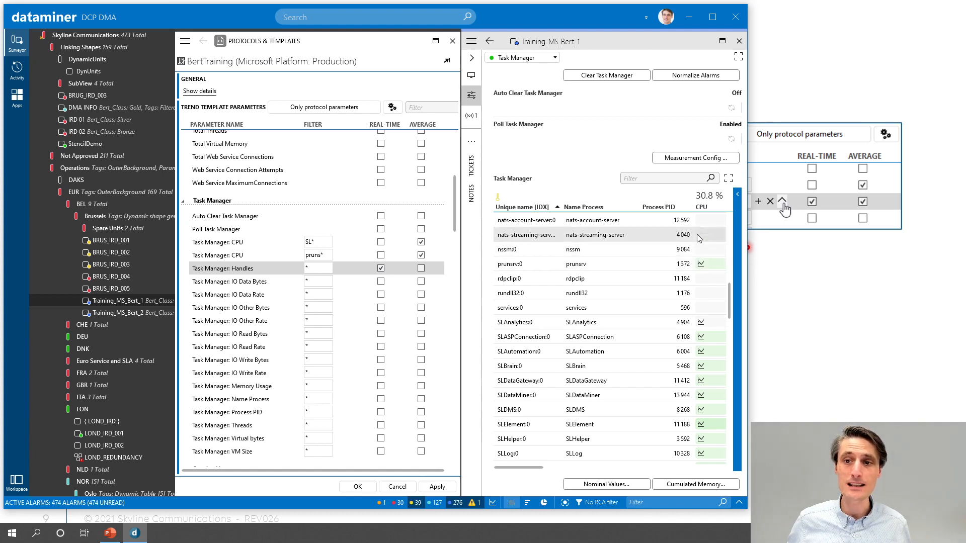
pyautogui.moveTo(640, 203); pyautogui.dragTo(661, 202)
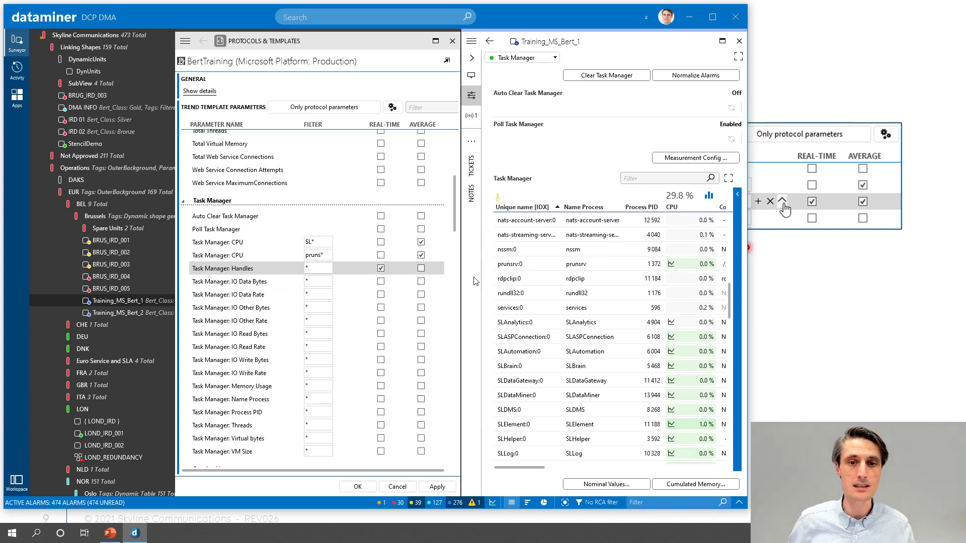
pyautogui.click(381, 269)
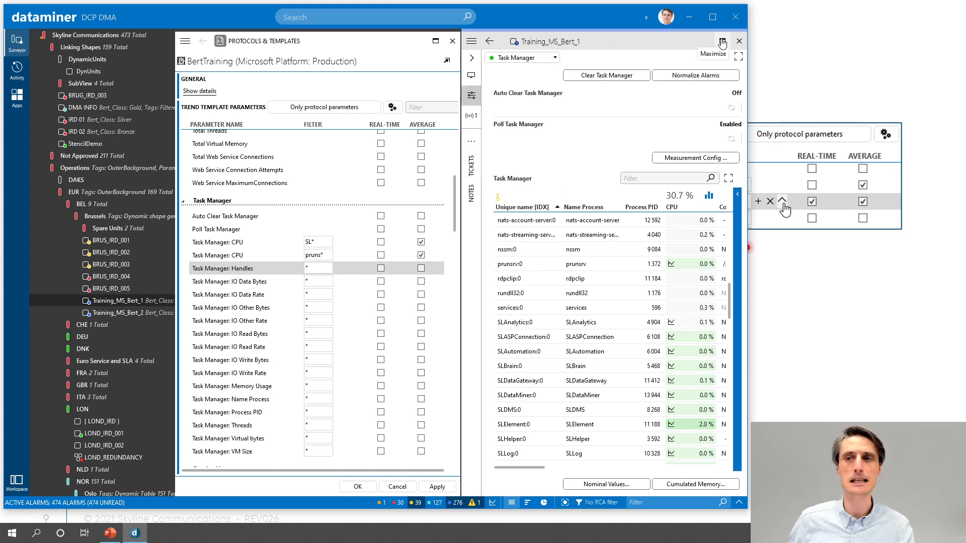
# Switch to the PowerPoint slideshow and advance to the slide on quickly activating trending for one parameter
pyautogui.click(787, 58)
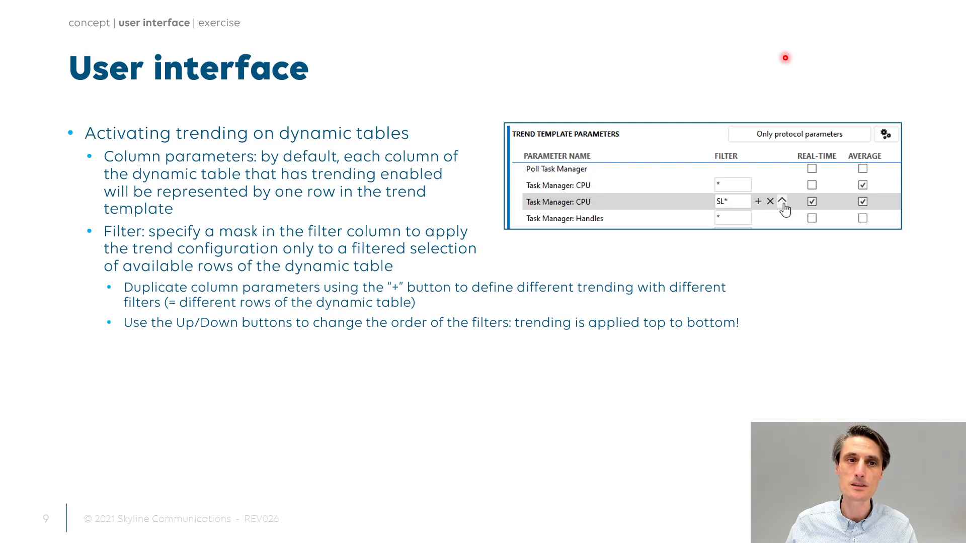
pyautogui.press('Right')
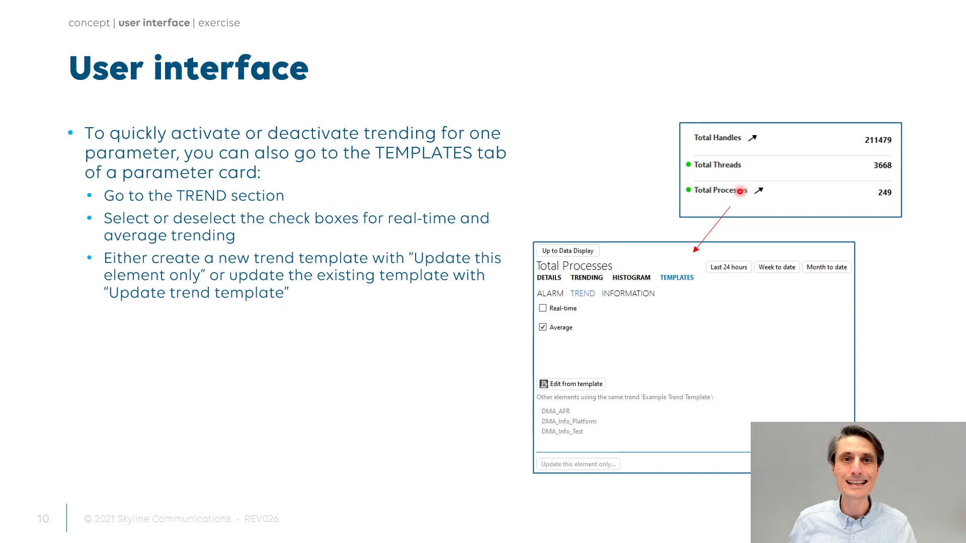
# Switch back to DataMiner, close the BertTraining template card and open the Performance page of Training_MS_Bert_1
pyautogui.hotkey('alt', 'Tab')
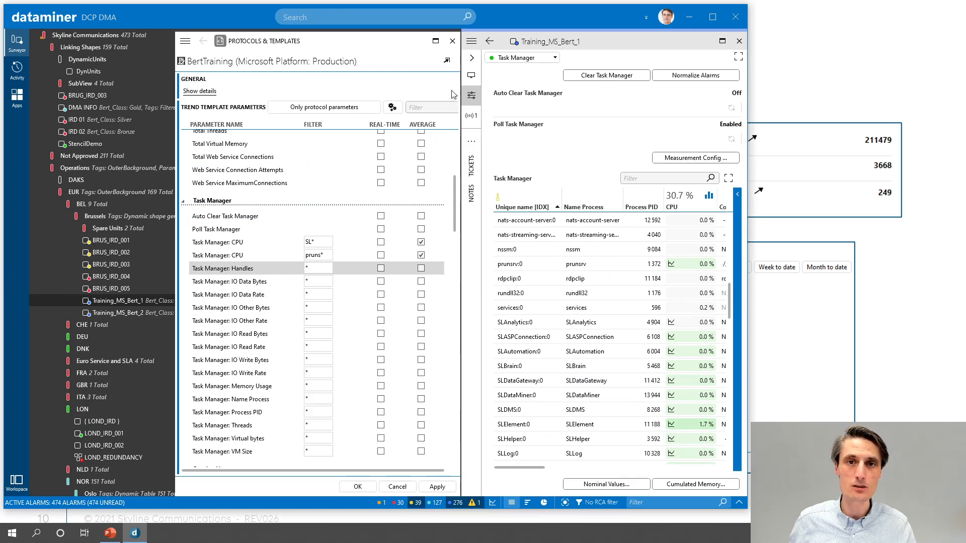
pyautogui.click(451, 44)
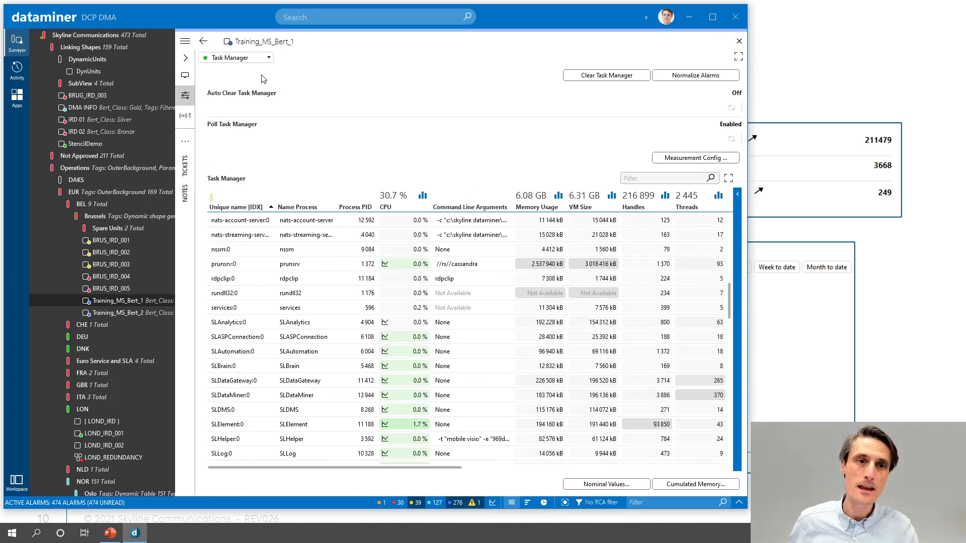
pyautogui.click(218, 58)
pyautogui.click(222, 69)
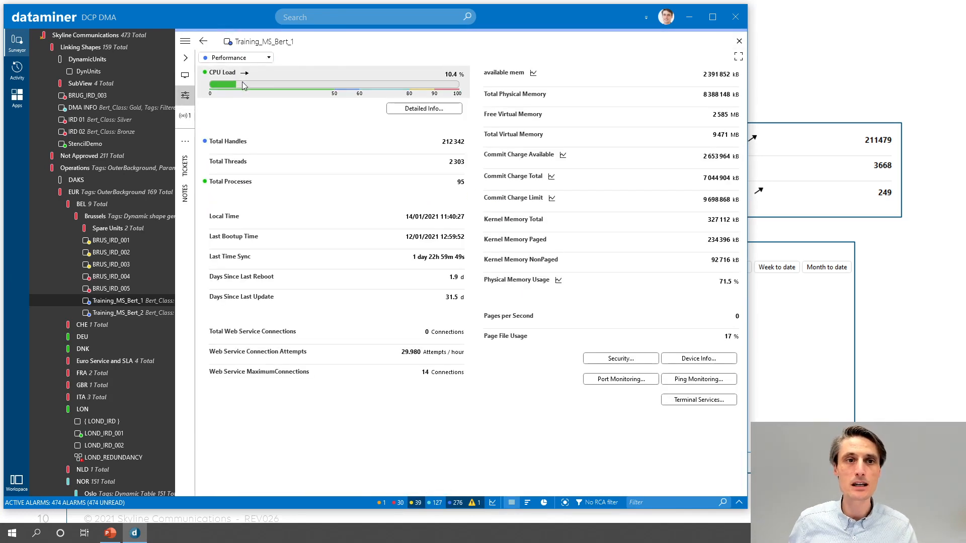
# Examine the CPU Load trend graph at shorter and longer time ranges and return to the Performance page
pyautogui.moveTo(224, 77)
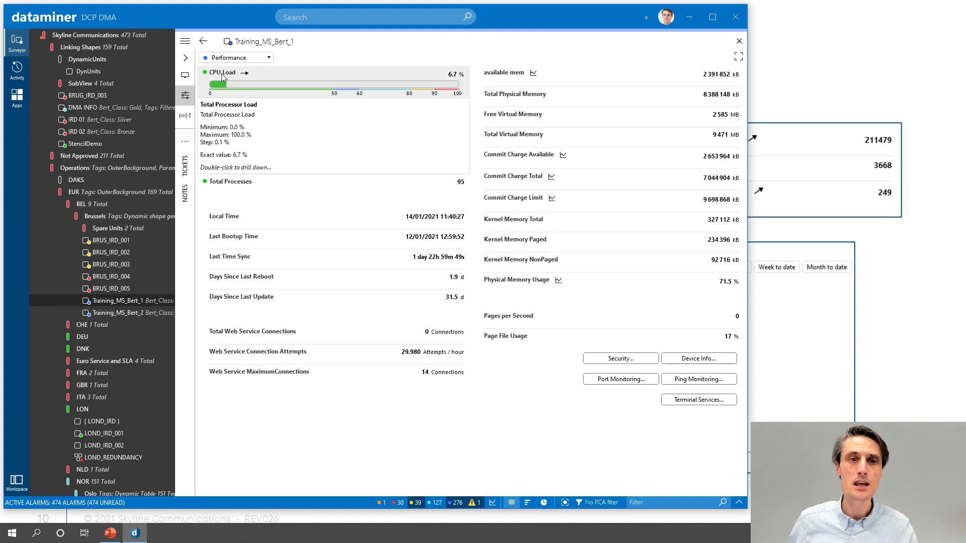
pyautogui.doubleClick(224, 75)
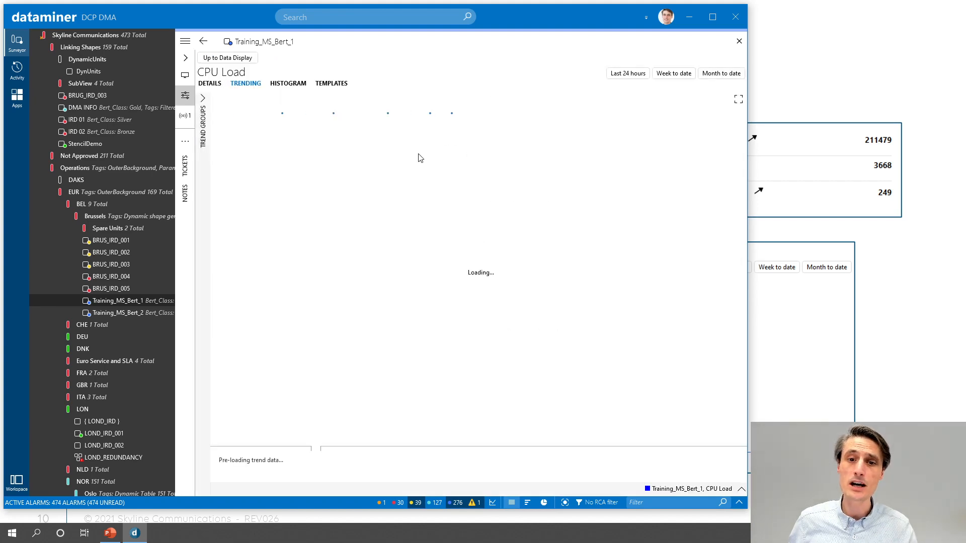
pyautogui.scroll(6, 695, 363)
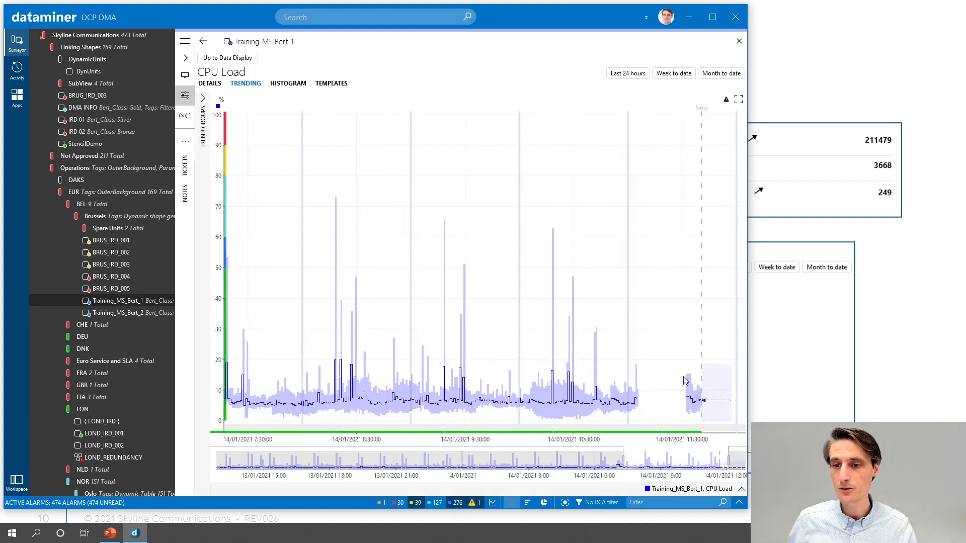
pyautogui.scroll(8, 687, 385)
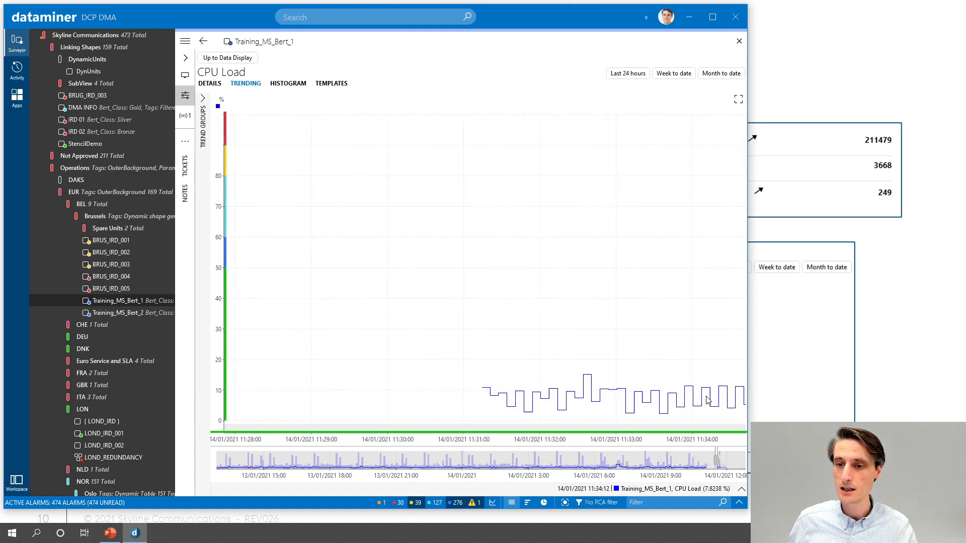
pyautogui.scroll(2, 699, 398)
pyautogui.scroll(-10, 699, 398)
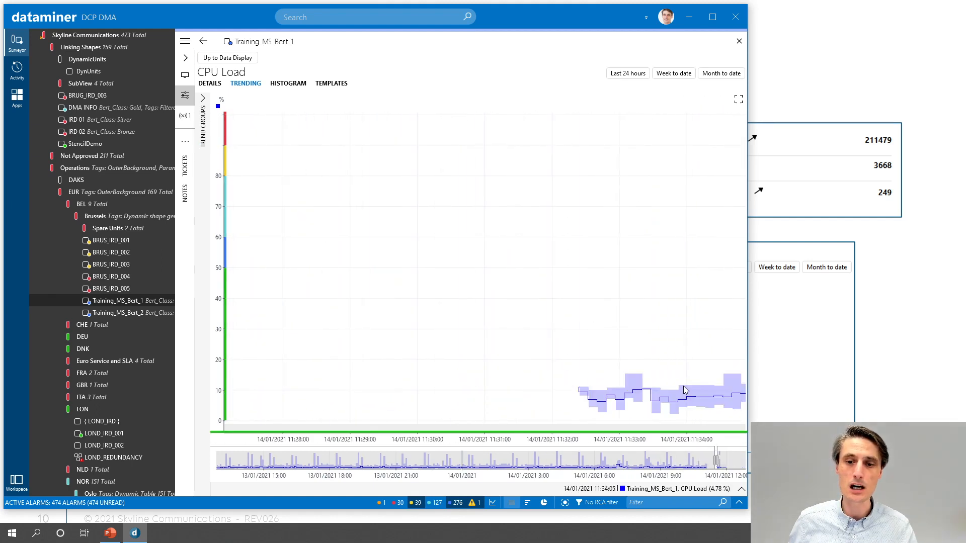
pyautogui.scroll(-2, 675, 387)
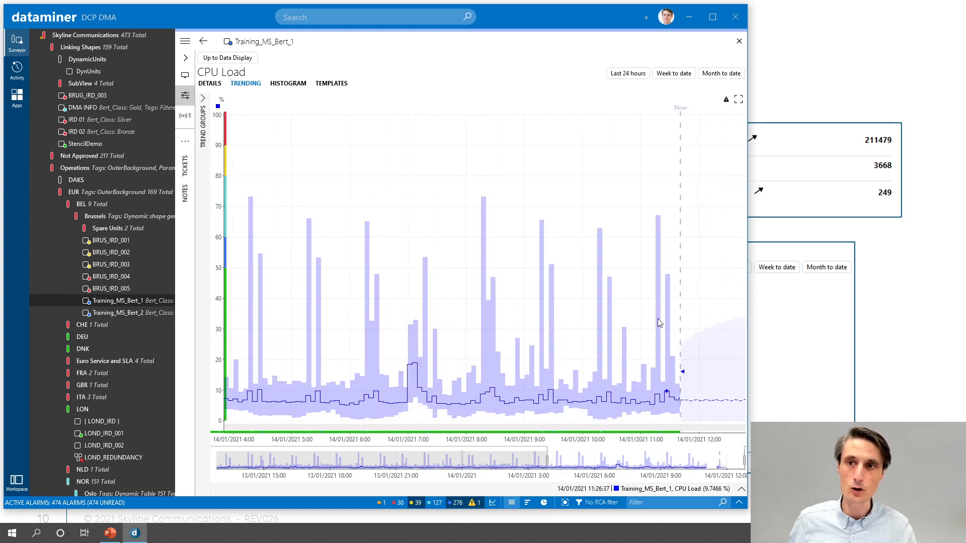
pyautogui.click(227, 57)
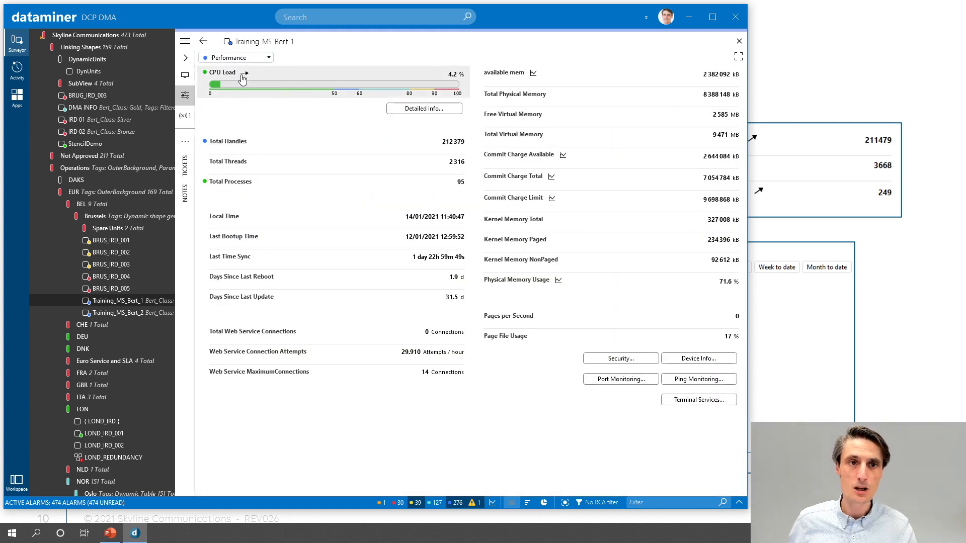
# Check the template settings of the CPU Load parameter and return to the Performance page
pyautogui.click(255, 73)
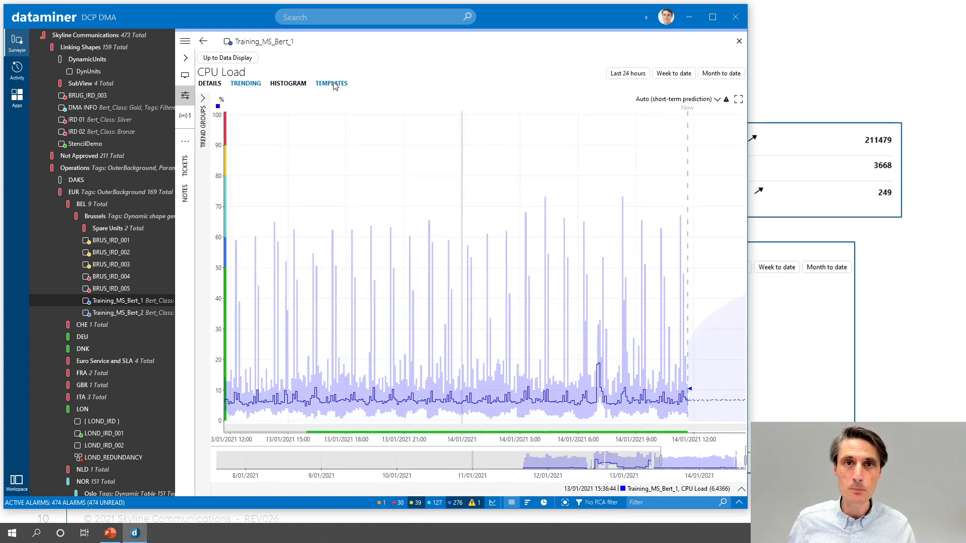
pyautogui.click(334, 84)
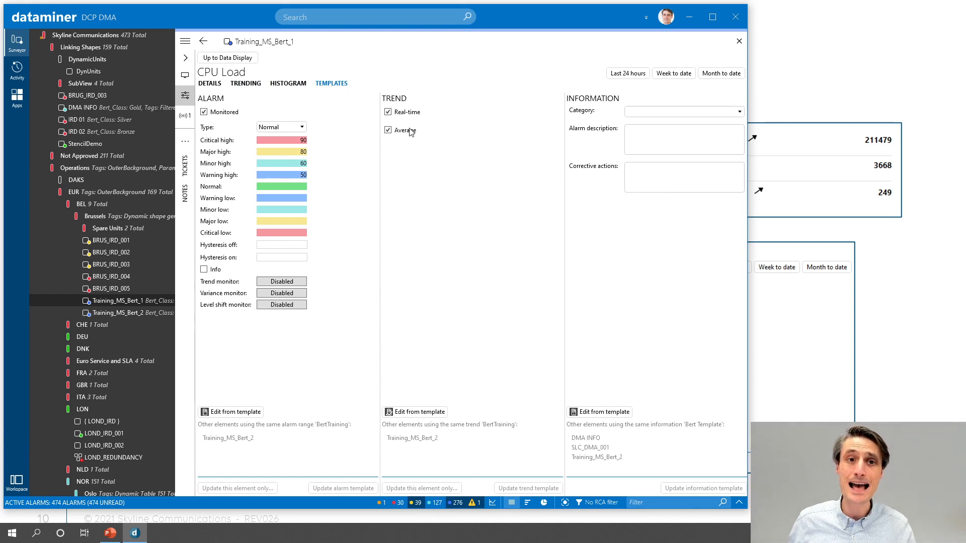
pyautogui.click(227, 59)
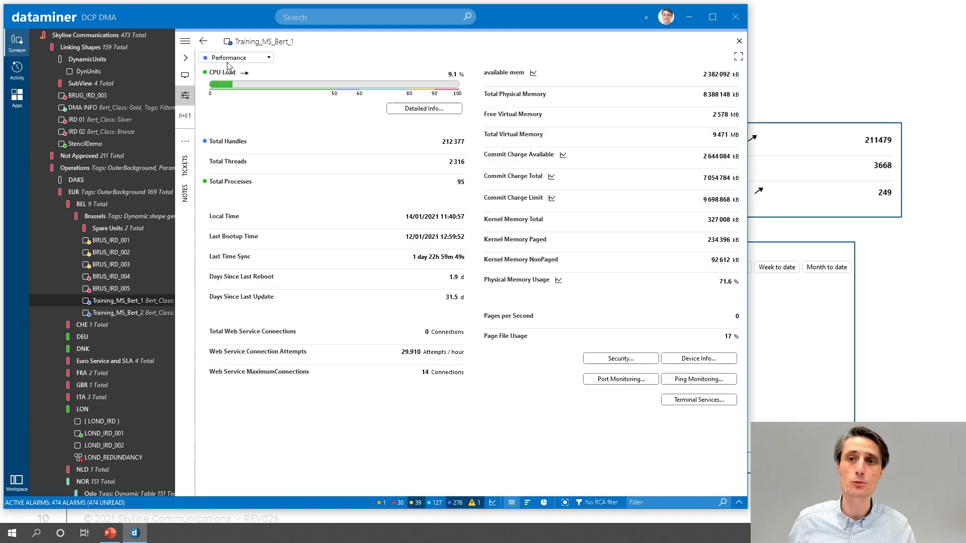
# Enable average trending for available mem in its template settings and update the shared BertTraining trend template
pyautogui.click(513, 75)
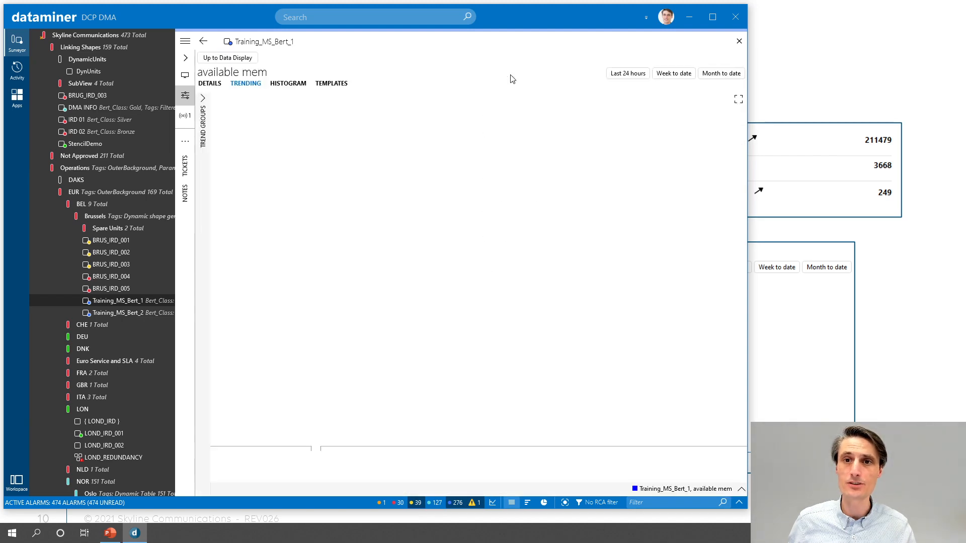
pyautogui.click(345, 86)
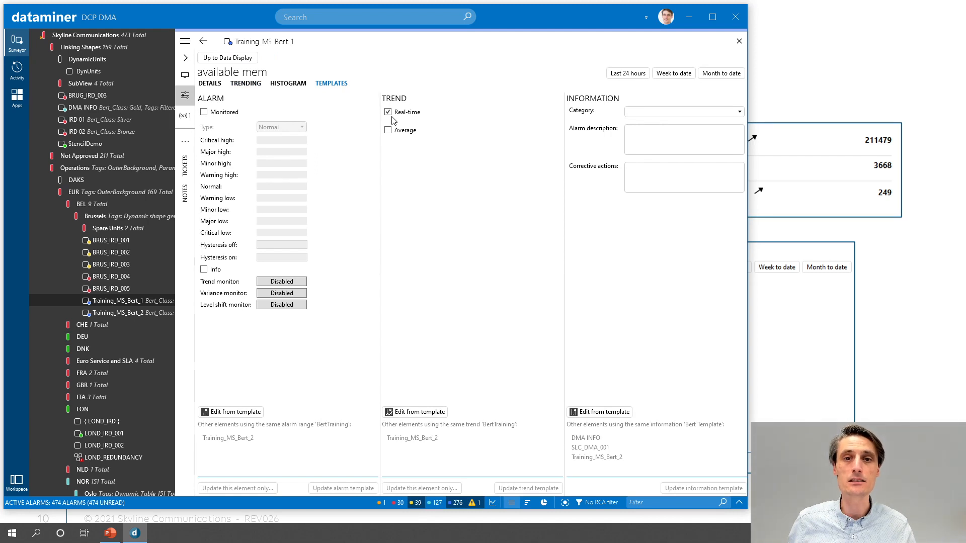
pyautogui.click(388, 131)
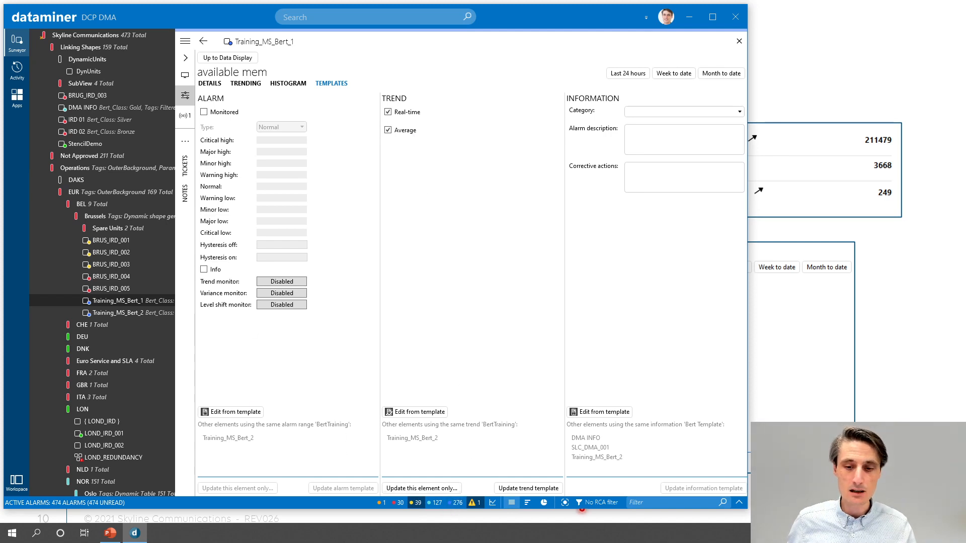
pyautogui.click(528, 488)
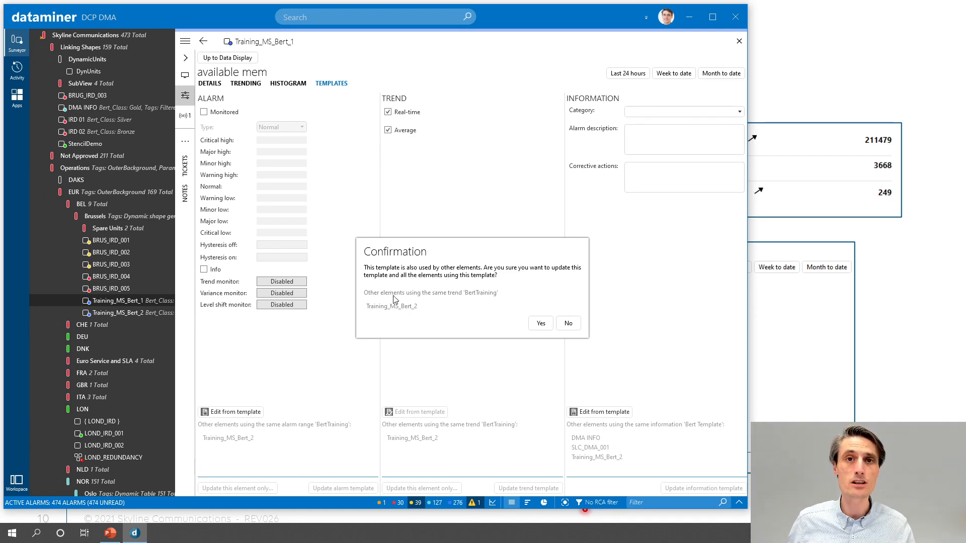
pyautogui.click(542, 323)
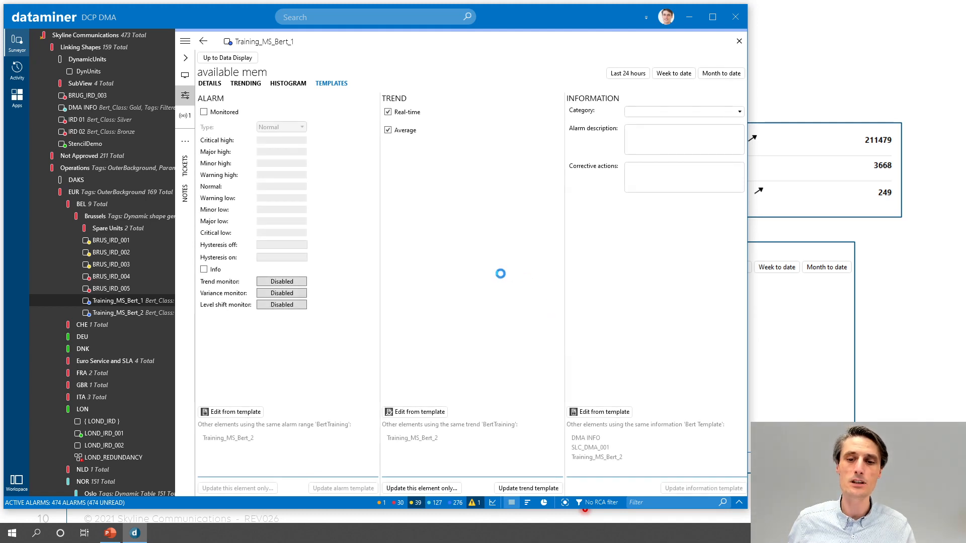
pyautogui.click(424, 490)
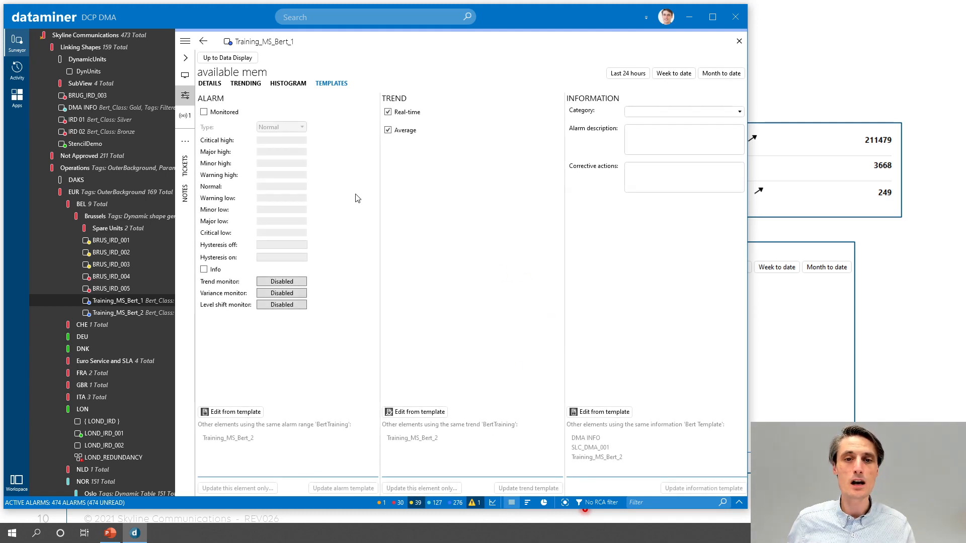
# Clear average trending for available mem and try to update only this element with a copy of the trend template
pyautogui.click(388, 130)
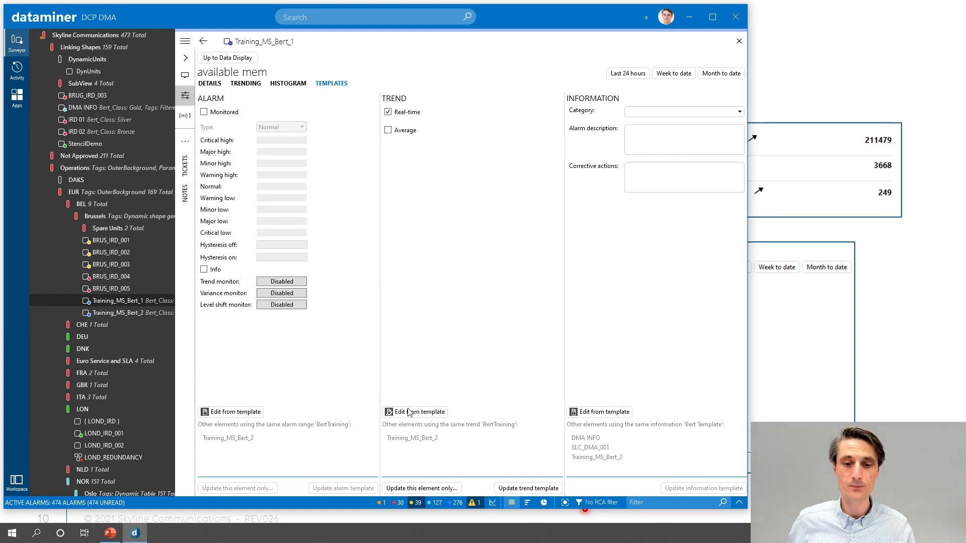
pyautogui.click(422, 488)
pyautogui.moveTo(445, 291); pyautogui.dragTo(427, 292)
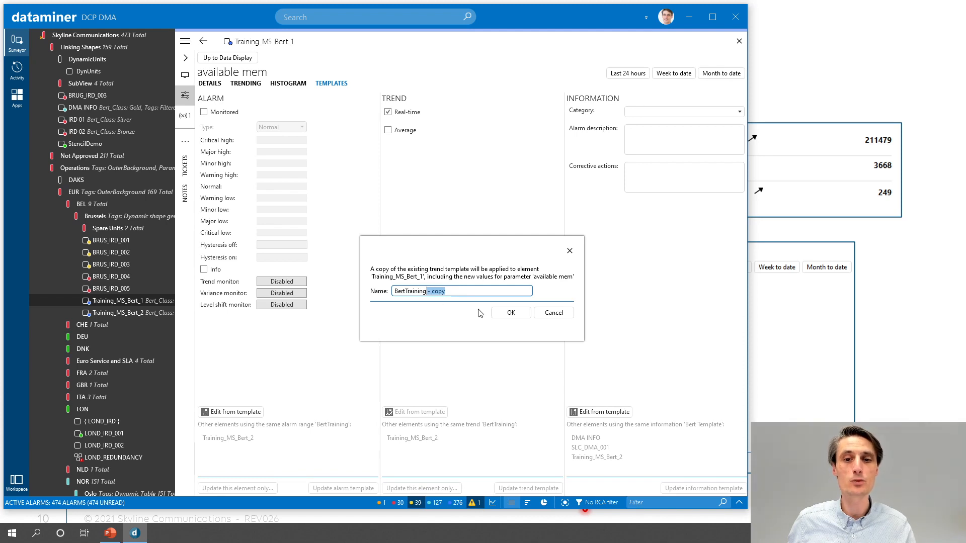
pyautogui.click(554, 313)
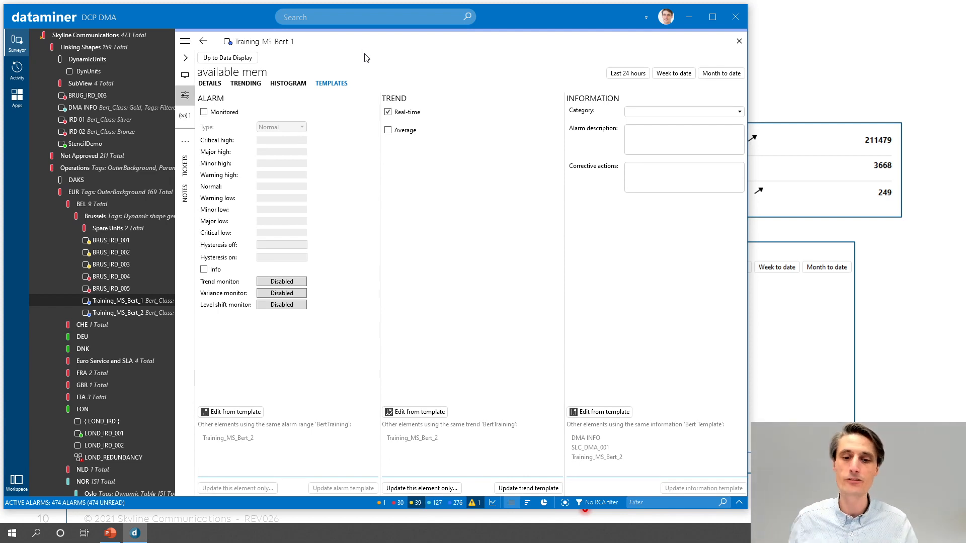
# Open the BertTraining trend template for editing from the available mem parameter and list only protocol parameters
pyautogui.click(428, 413)
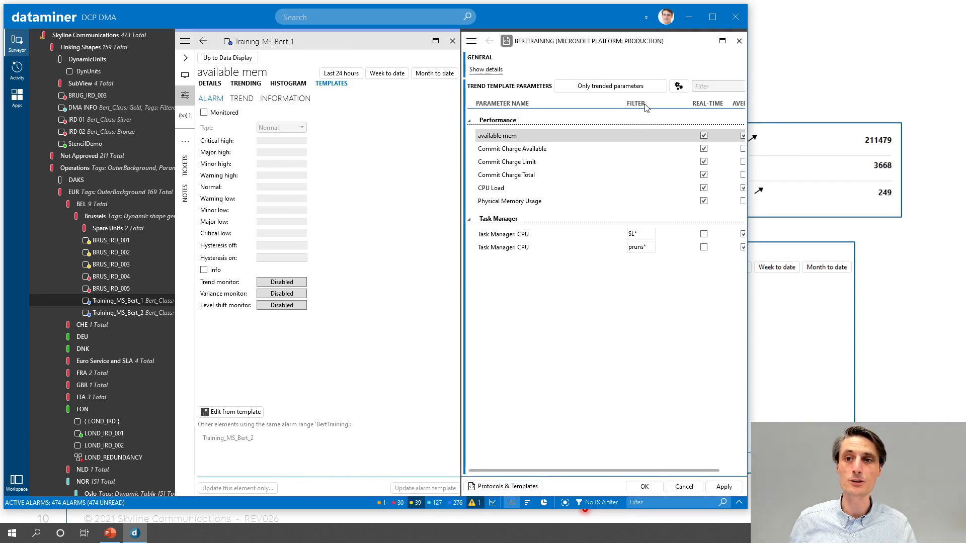
pyautogui.click(617, 89)
pyautogui.click(599, 112)
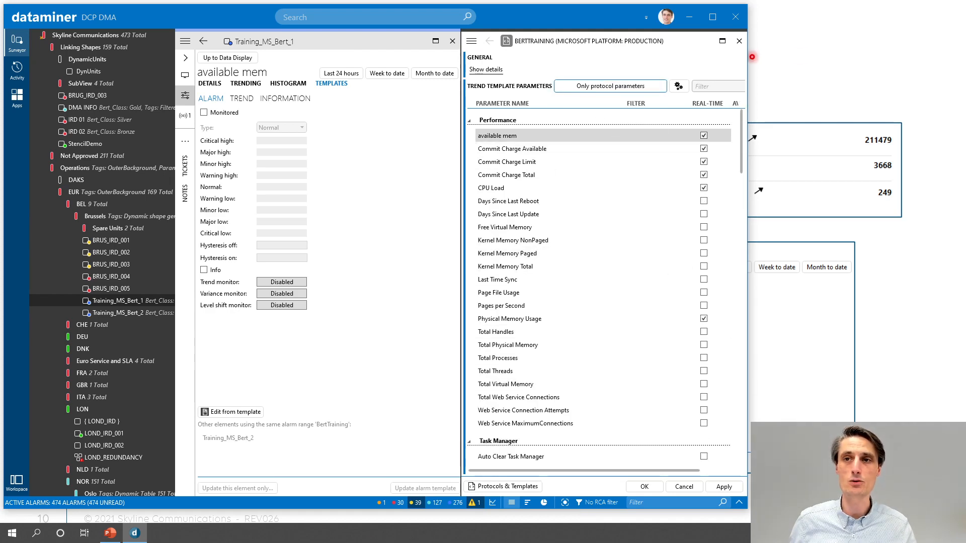
# Switch to the PowerPoint slideshow and advance to the exercise on creating a personal trend template
pyautogui.click(829, 54)
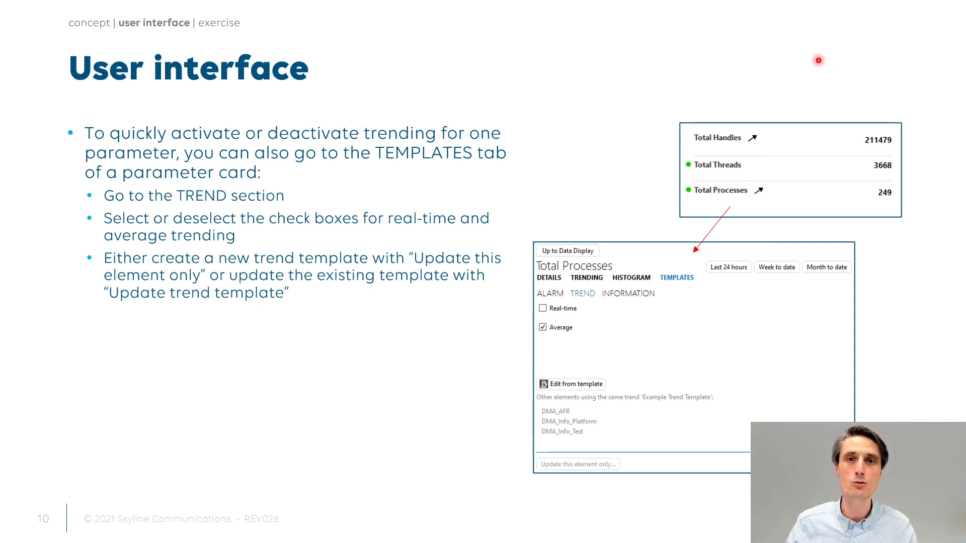
pyautogui.click(819, 60)
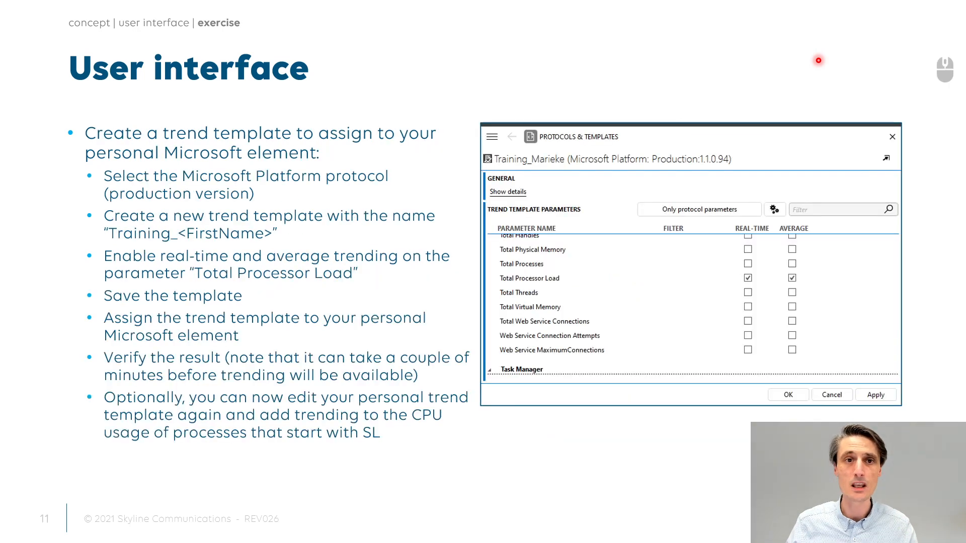